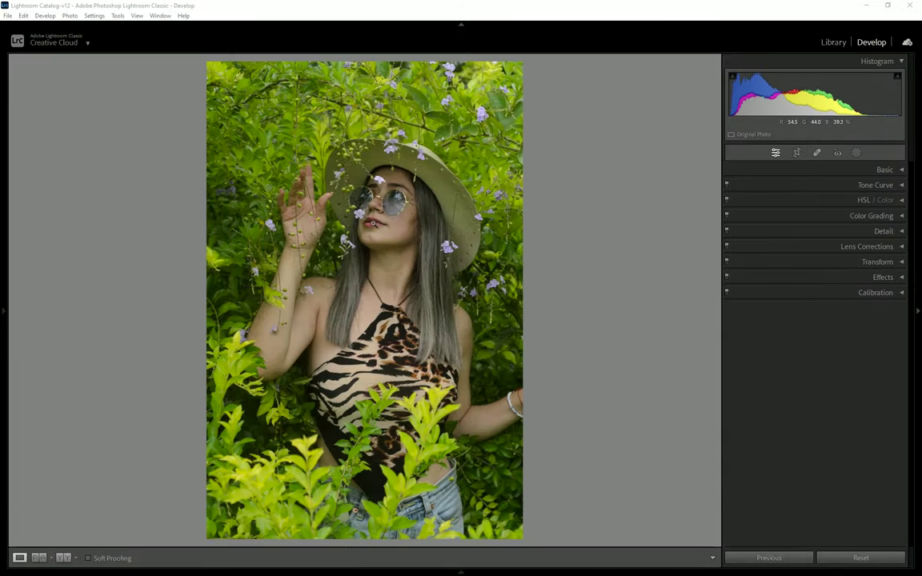
Check the face up close, then enable chromatic aberration removal and the Nikon AF NIKKOR 50mm f/1.8D profile
click(390, 240)
click(389, 240)
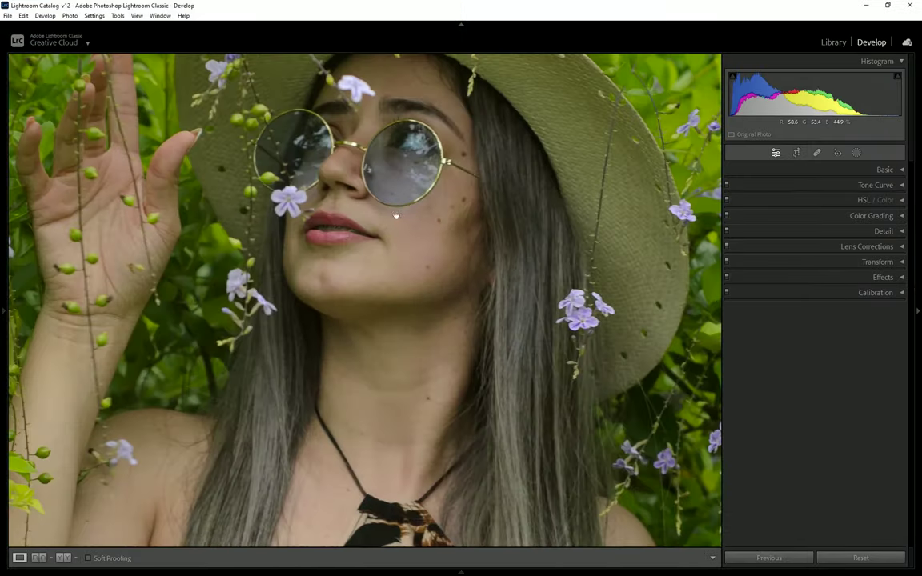
key(ctrl+minus)
key(ctrl+minus)
click(423, 296)
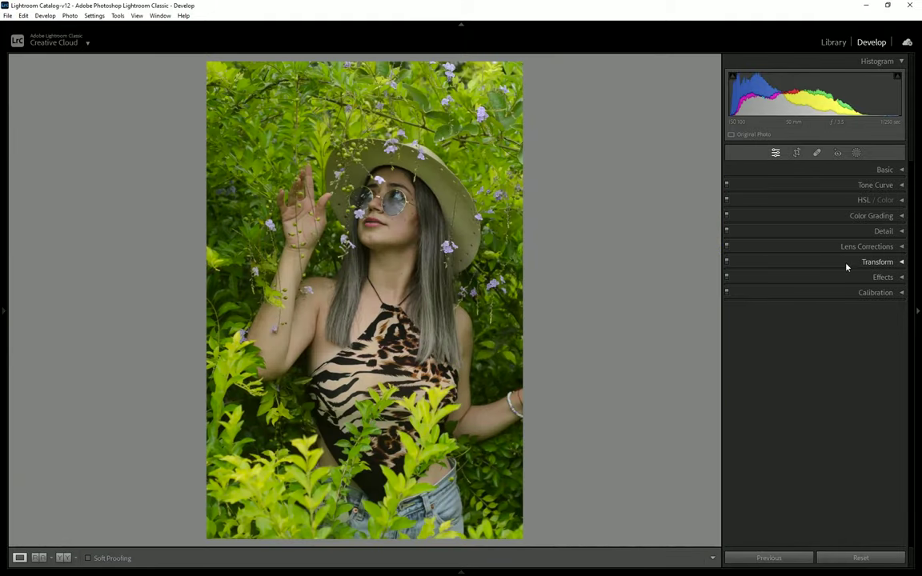
click(863, 248)
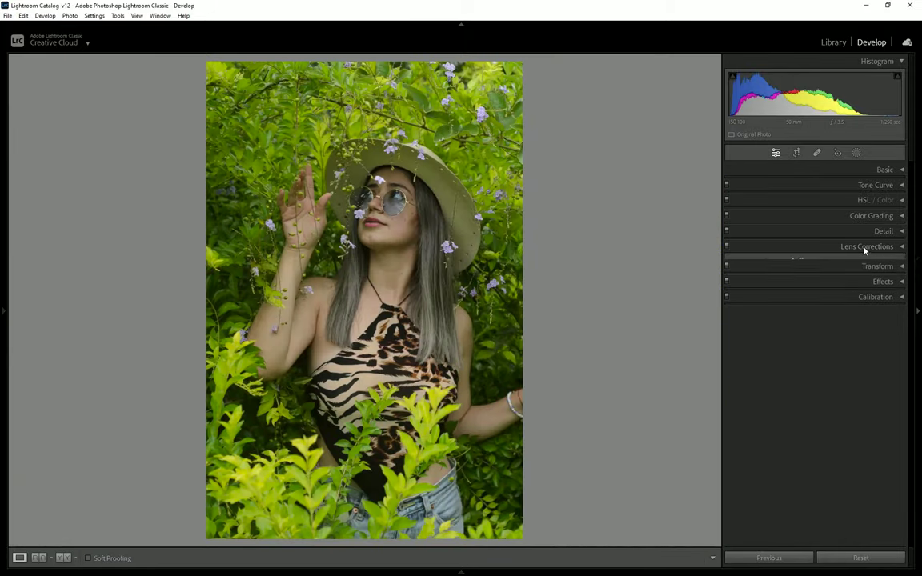
click(782, 278)
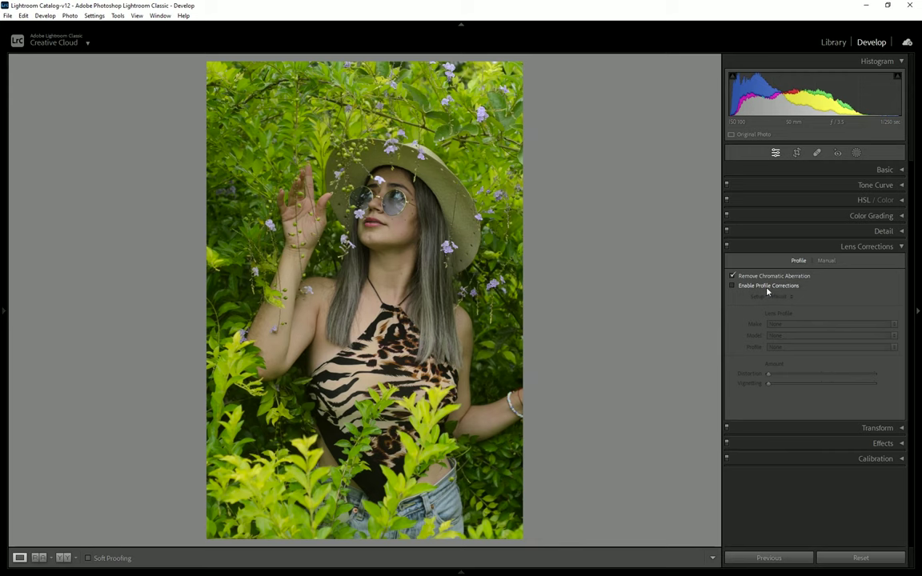
click(880, 246)
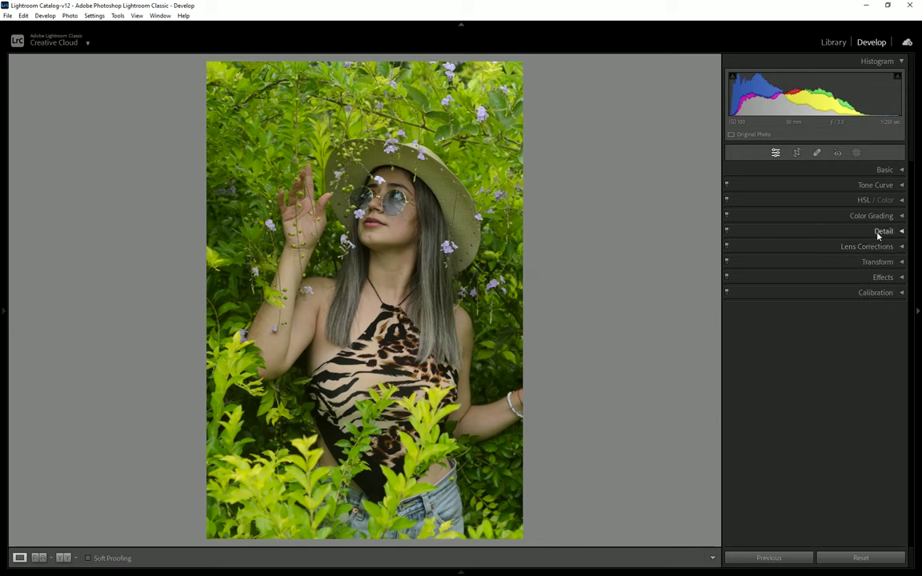
Set Sharpening Amount 96, Masking 51 and Luminance noise reduction 8, checking detail at 1:1
click(884, 232)
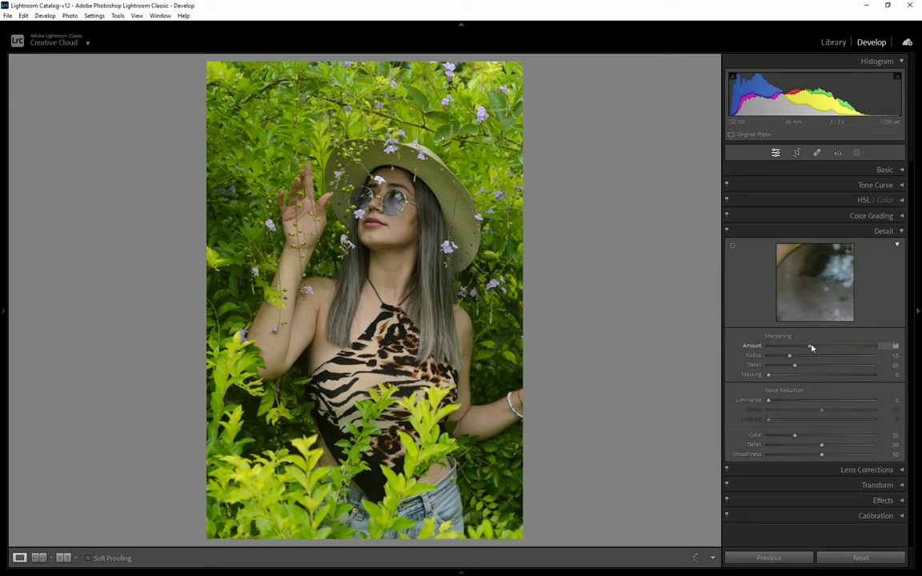
drag(770, 375, 828, 374)
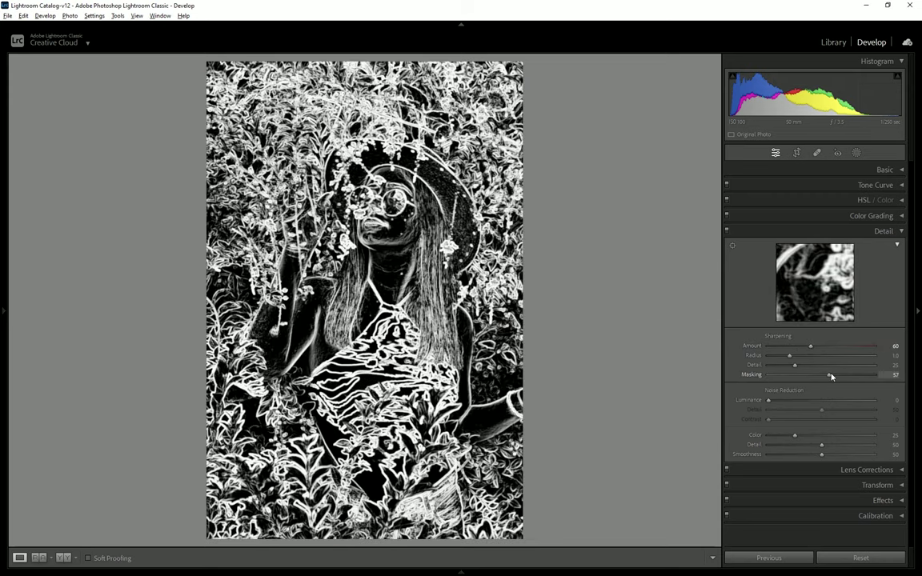
click(777, 400)
click(446, 246)
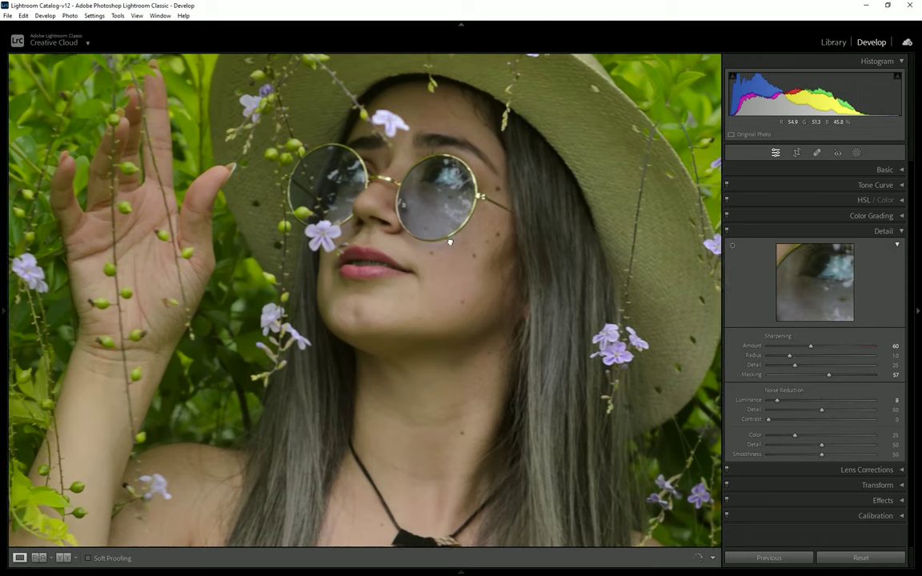
mouse_move(811, 345)
mouse_down()
mouse_move(836, 346)
mouse_move(822, 375)
mouse_up()
click(538, 334)
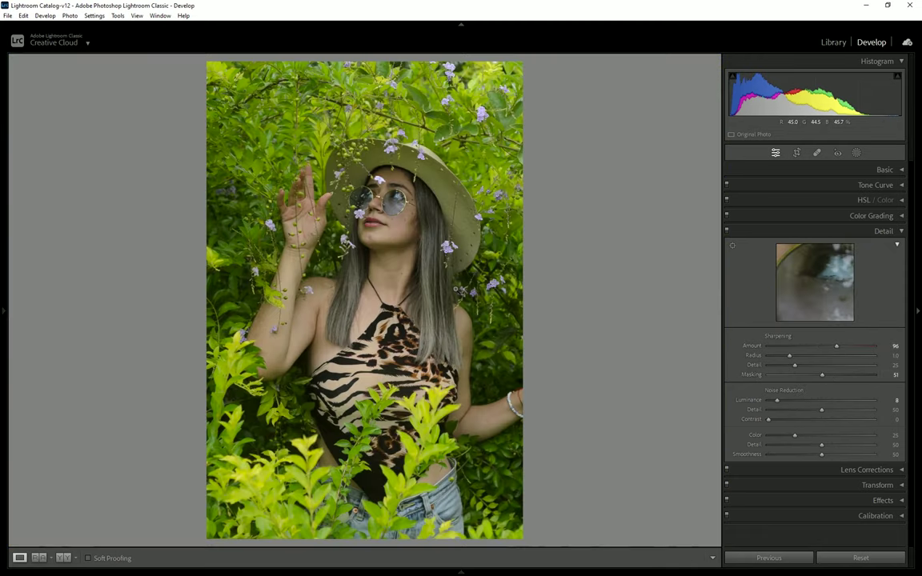
click(881, 231)
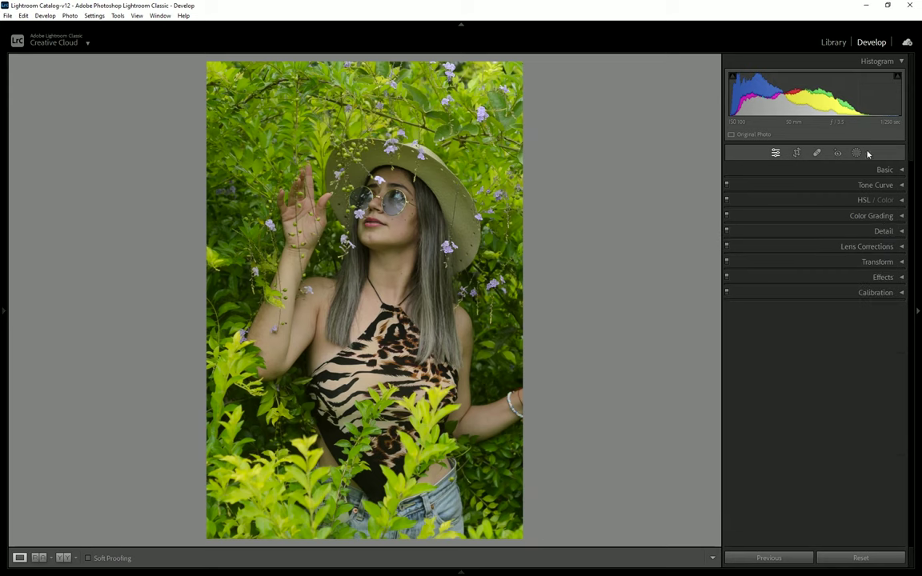
Raise the white balance Temp to 8498, keeping Tint at +9, and inspect the sunglasses at 1:1
click(884, 170)
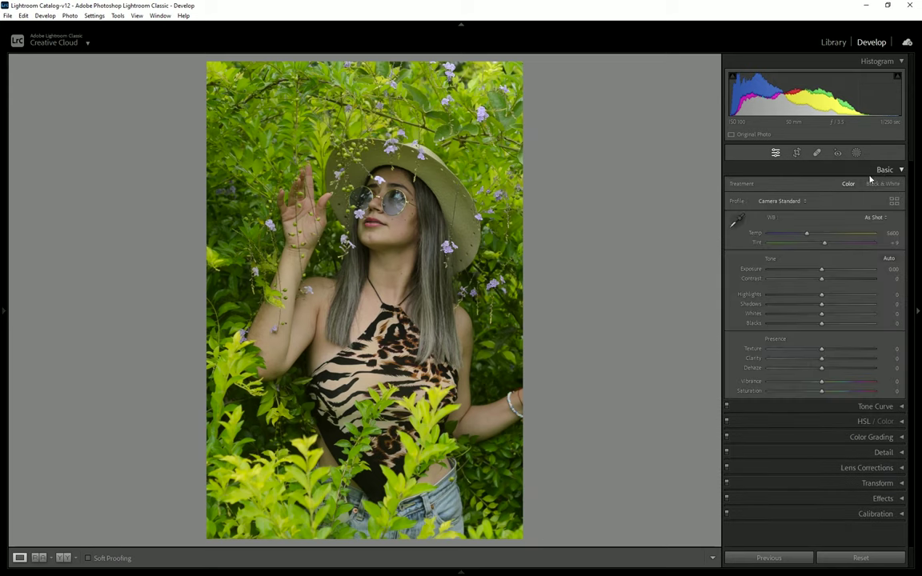
drag(807, 233, 835, 238)
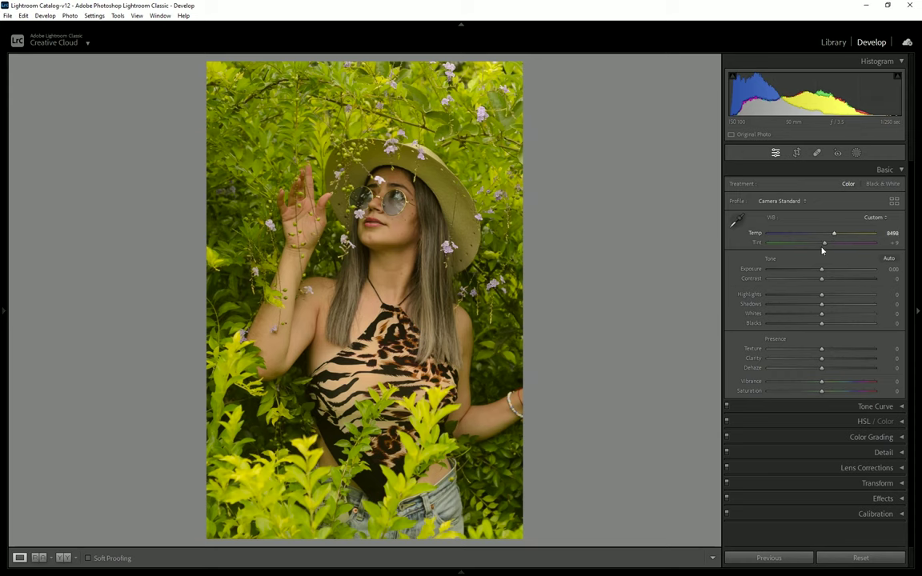
click(404, 204)
click(414, 225)
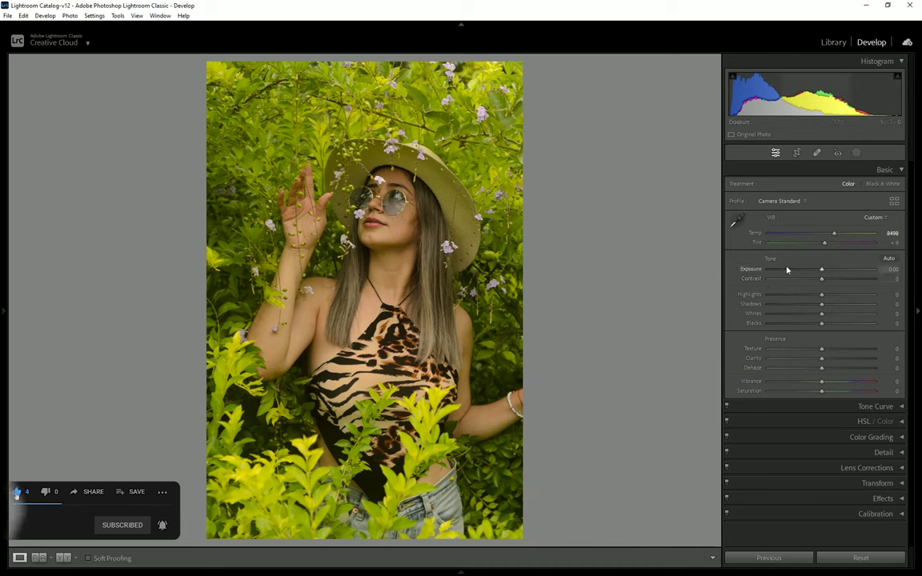
Set Contrast +5, Highlights +14, Shadows -14, Whites +55, Blacks -20, Vibrance +22, Saturation +28
drag(821, 278, 824, 282)
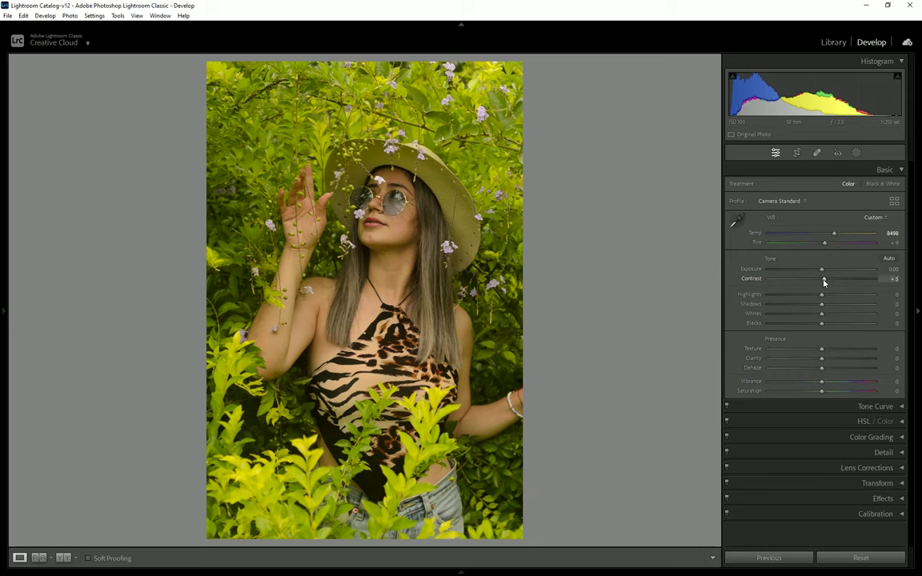
mouse_move(821, 295)
mouse_down()
mouse_move(830, 297)
mouse_move(810, 326)
mouse_move(851, 309)
mouse_up()
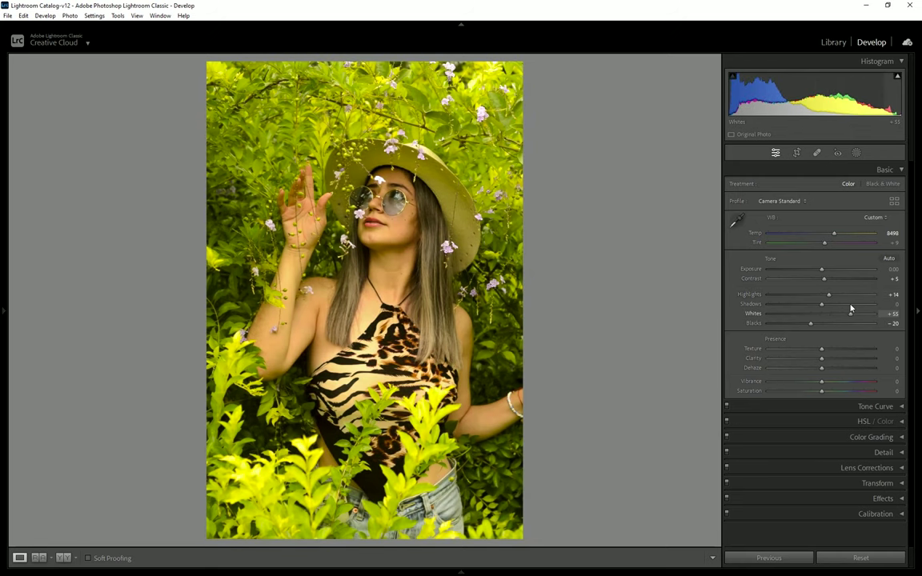
drag(819, 305, 813, 305)
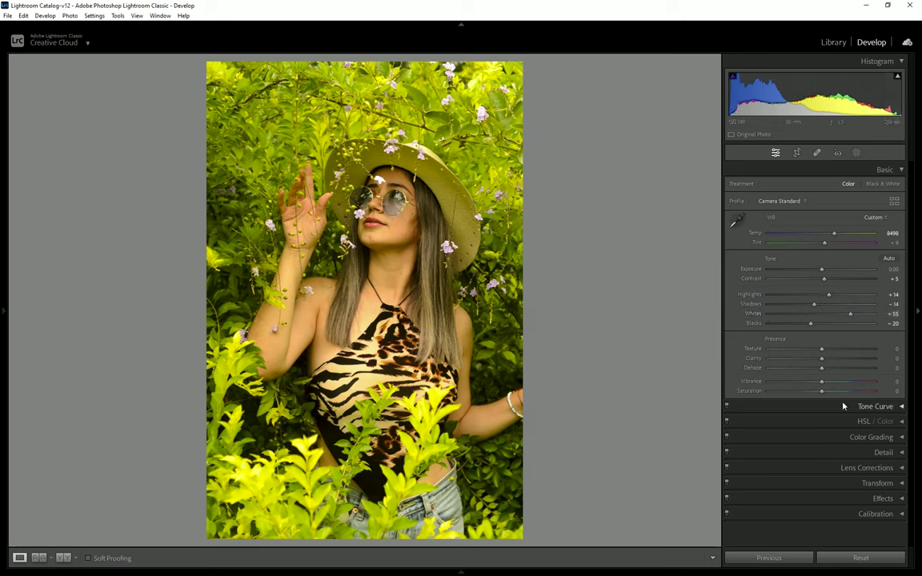
drag(824, 384, 834, 392)
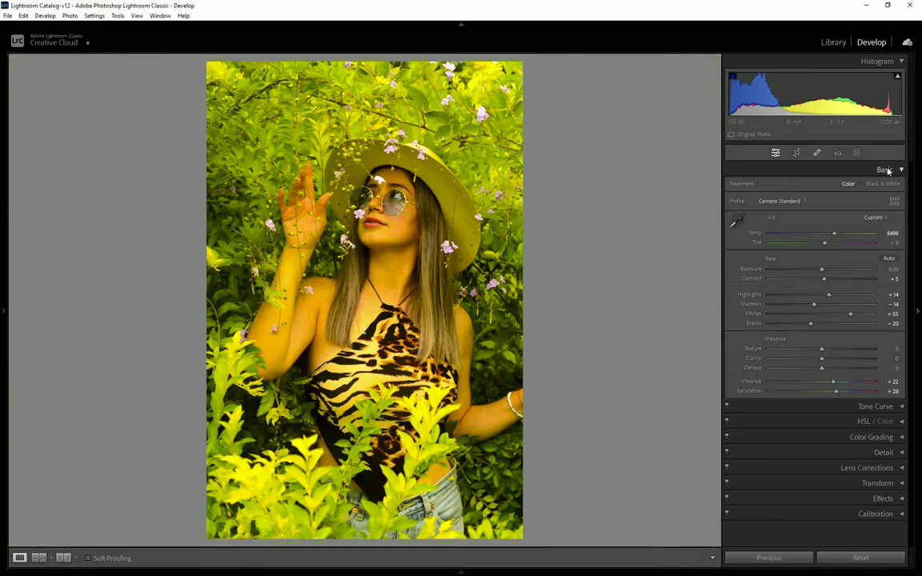
click(884, 170)
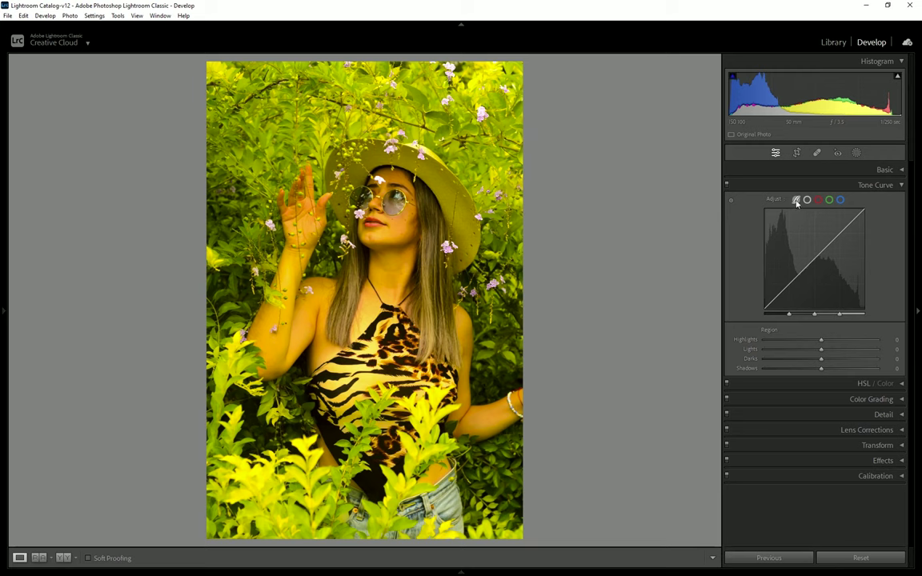
Set the tone curve regions to Shadows -16, Darks -11 and Highlights +9
mouse_move(822, 369)
mouse_down()
mouse_move(811, 372)
mouse_move(816, 366)
mouse_up()
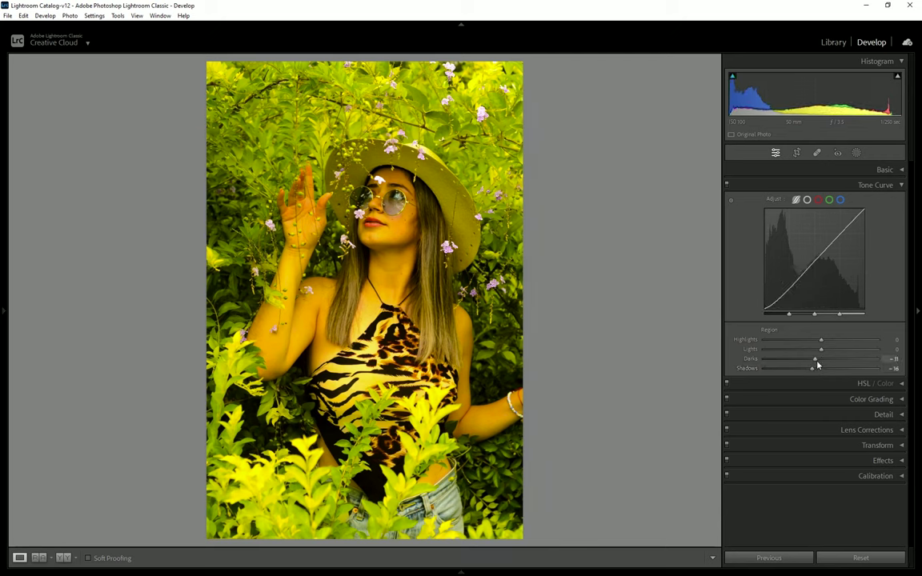
drag(821, 340, 826, 344)
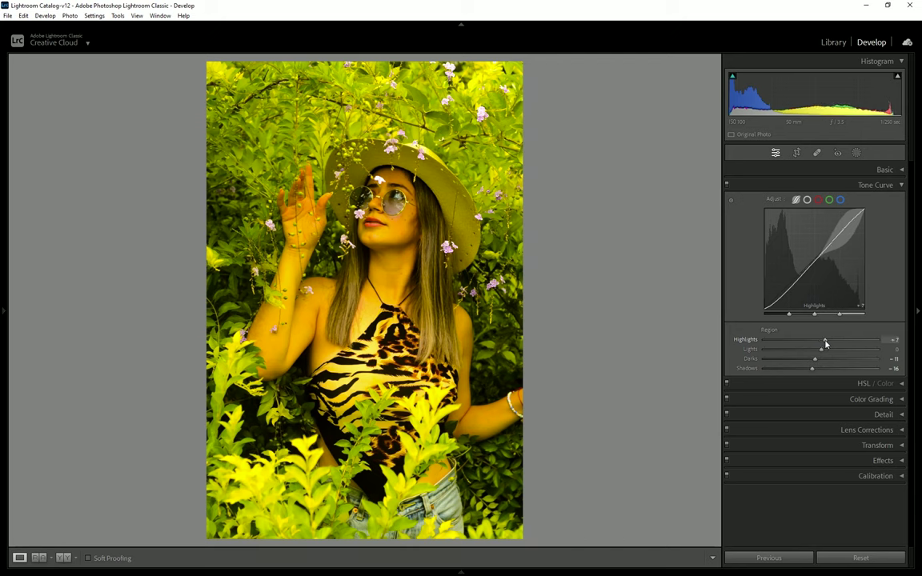
click(895, 186)
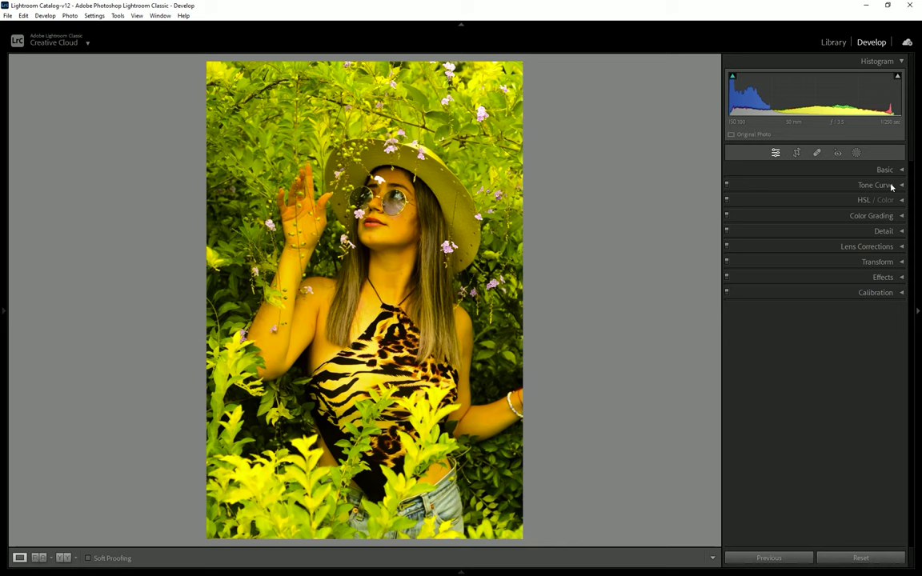
Lower HSL saturation to Orange -31, Yellow -60 and Green -72
click(812, 199)
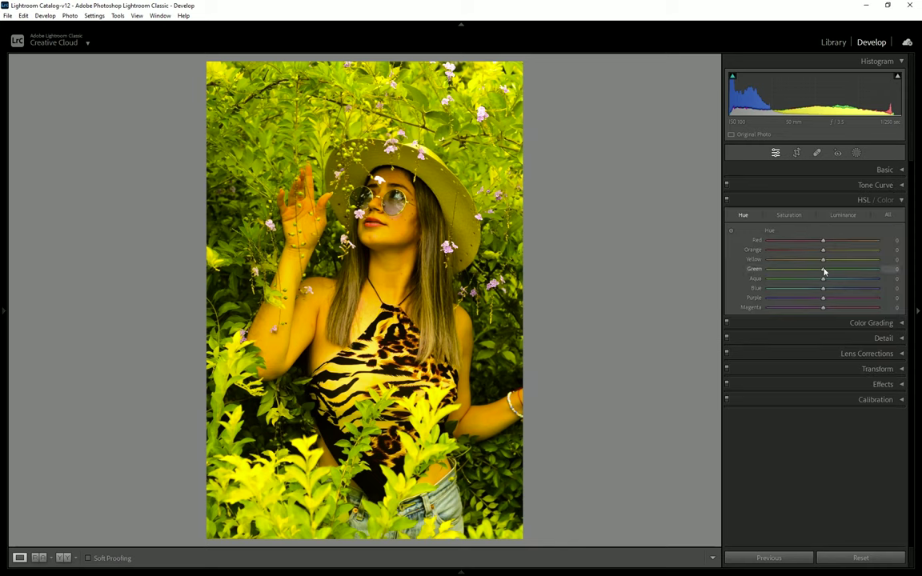
mouse_move(823, 269)
mouse_down()
mouse_move(881, 267)
mouse_move(813, 269)
mouse_move(827, 254)
mouse_up()
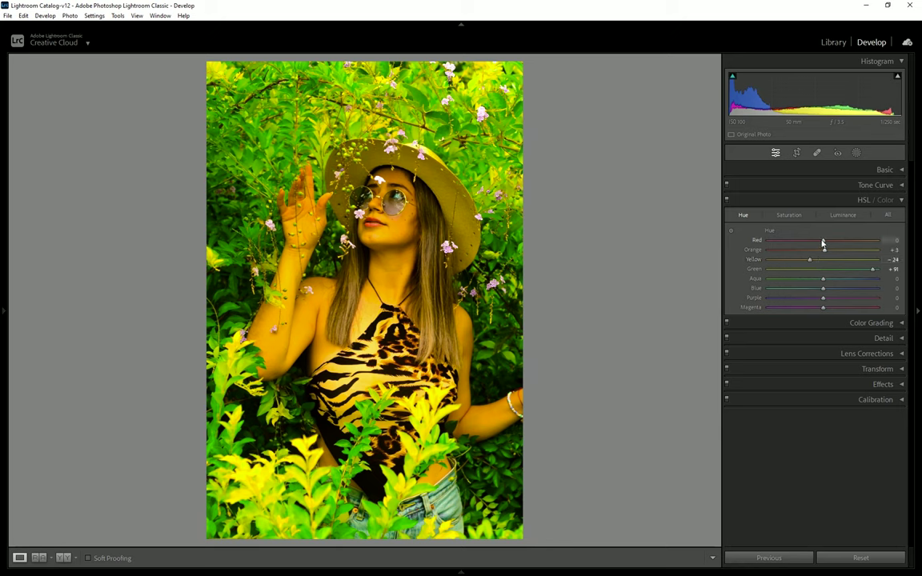
click(792, 216)
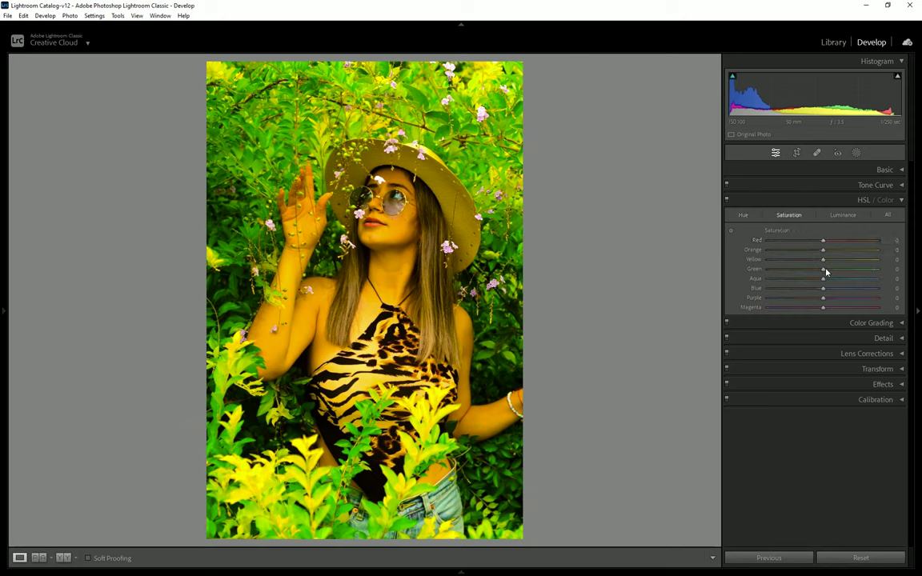
mouse_move(824, 273)
mouse_down()
mouse_move(782, 271)
mouse_move(798, 265)
mouse_move(791, 269)
mouse_up()
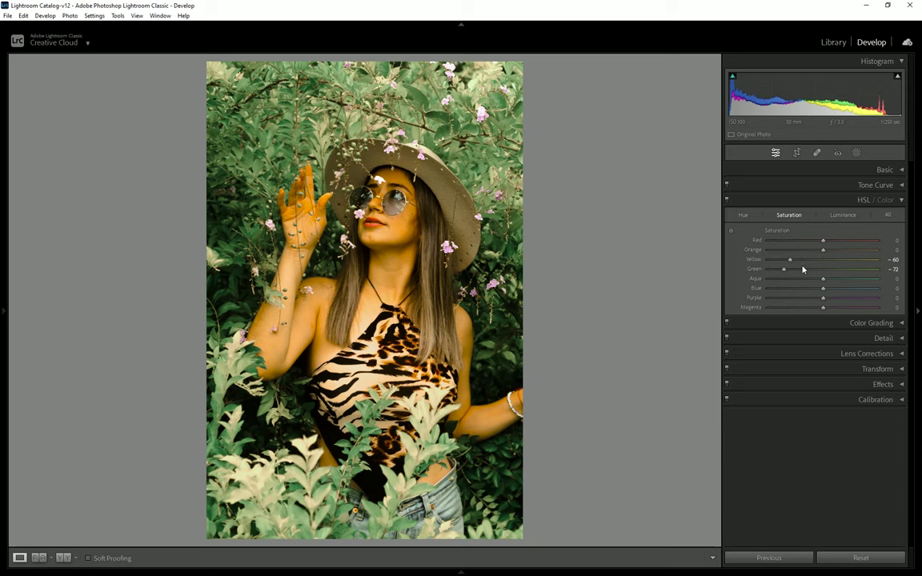
drag(822, 249, 806, 252)
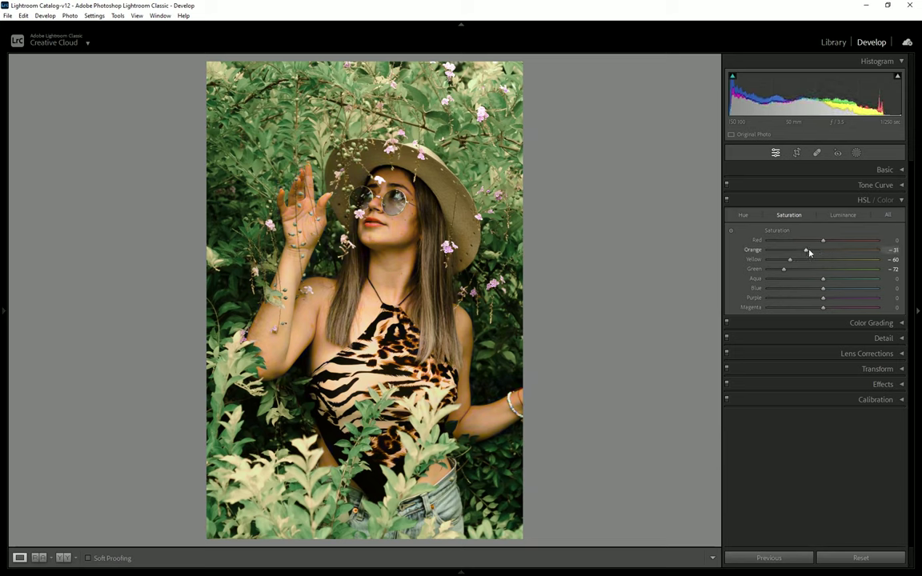
click(392, 224)
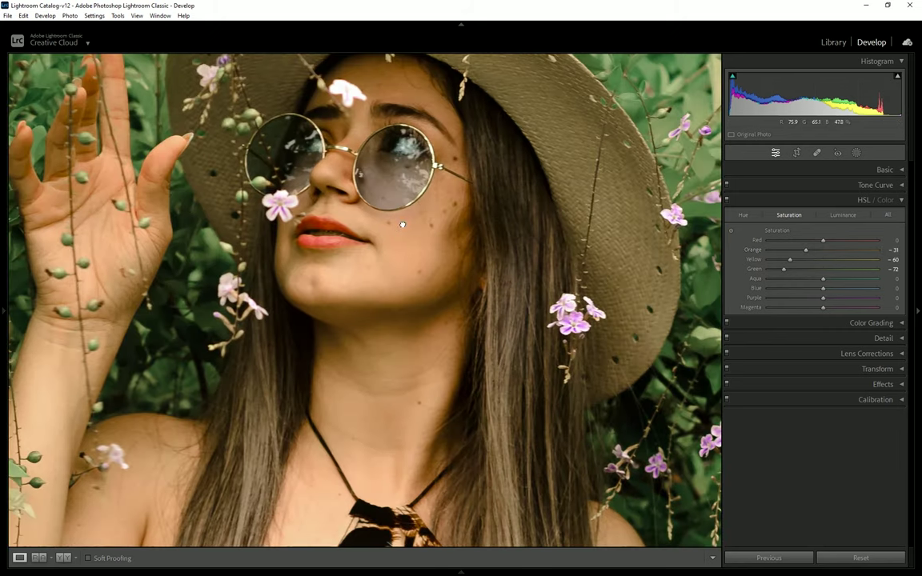
Set HSL luminance to Red -7, Orange +7, Yellow +15 and Green -37
click(886, 200)
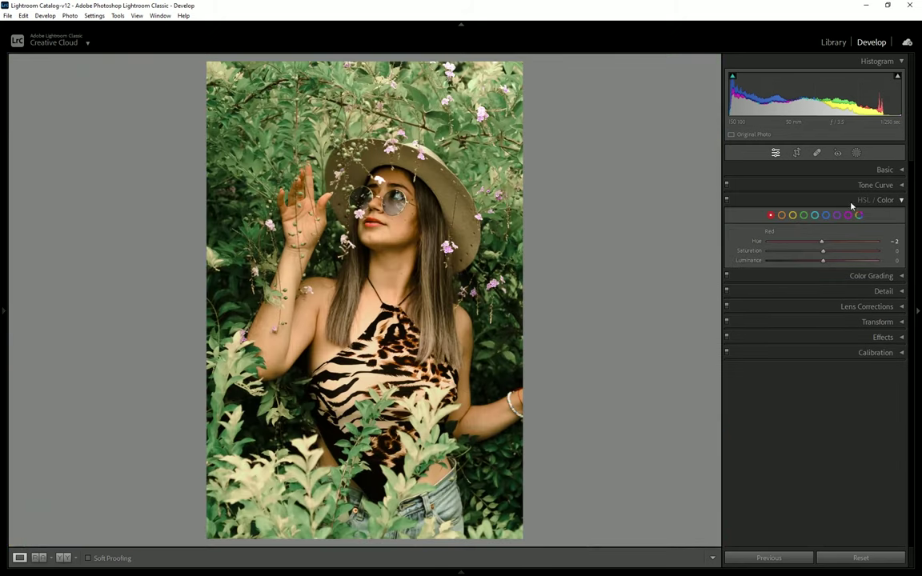
click(863, 200)
click(841, 214)
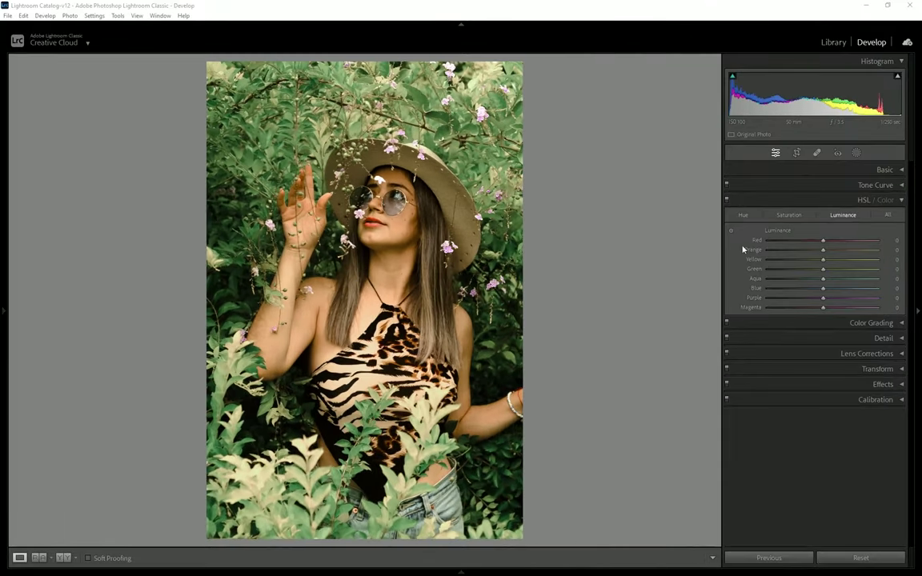
mouse_move(824, 252)
mouse_down()
mouse_move(803, 270)
mouse_move(831, 262)
mouse_move(823, 242)
mouse_up()
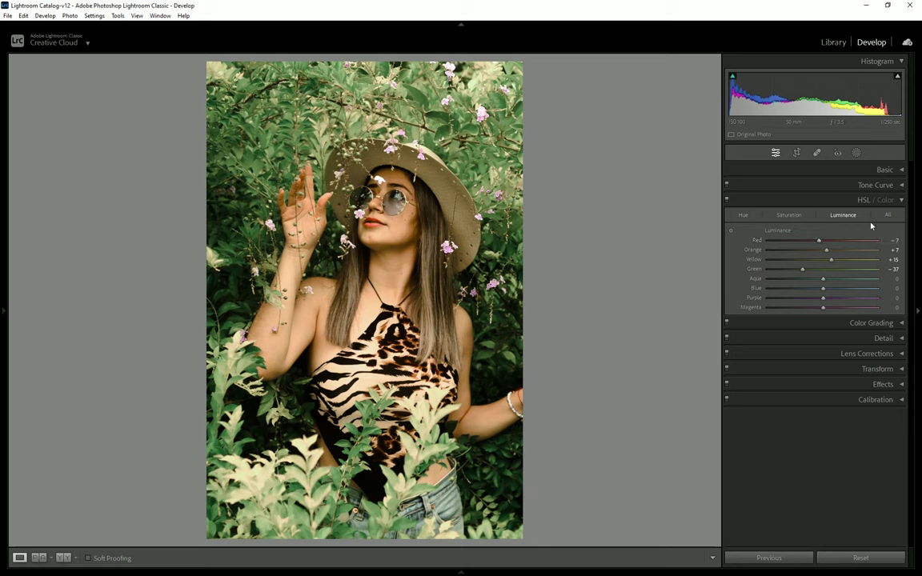
click(792, 216)
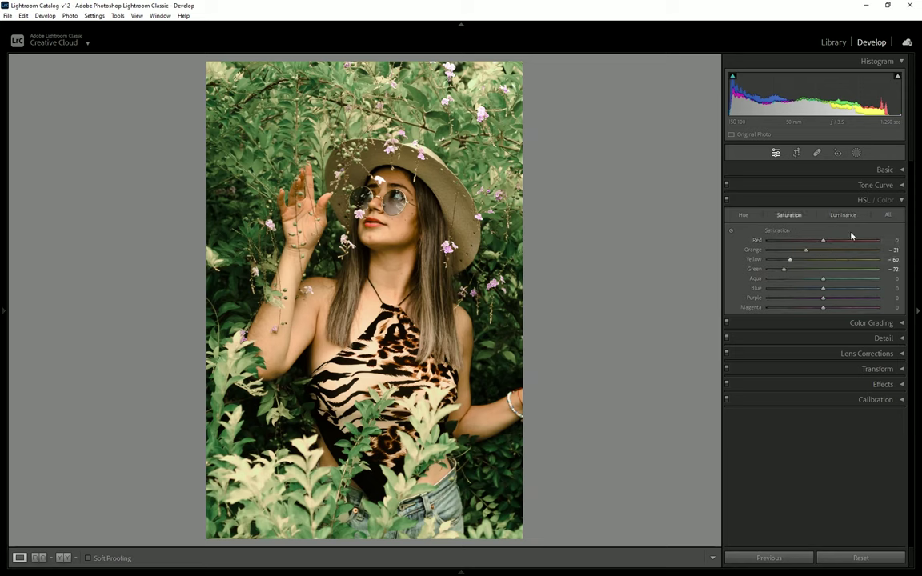
click(901, 201)
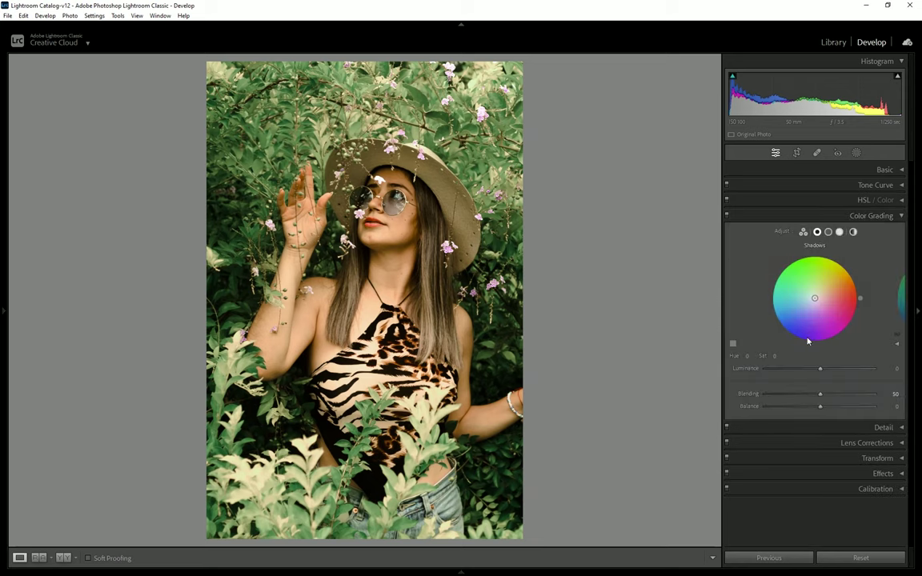
Tint the shadows purple at saturation 50 and the highlights yellow, around hue 59
click(775, 355)
text(50)
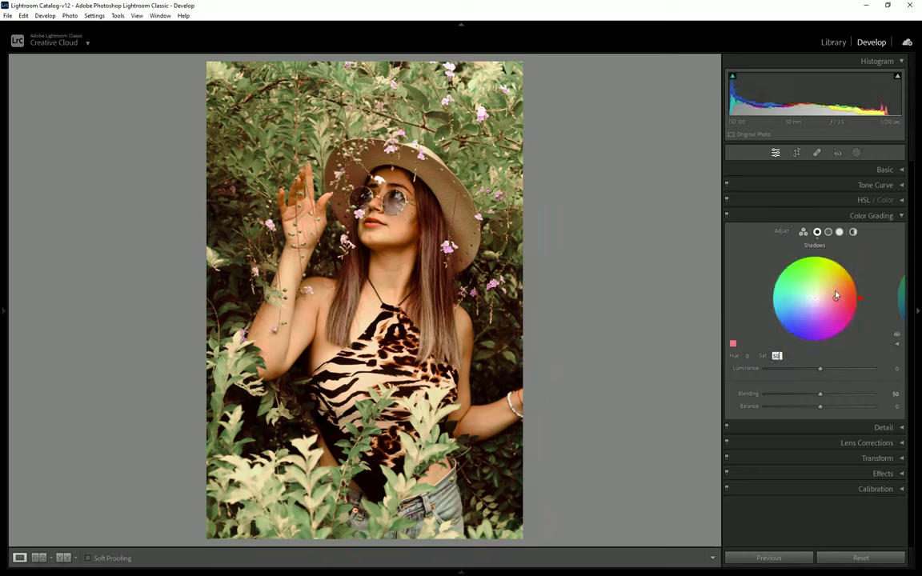
mouse_move(857, 304)
mouse_down()
mouse_move(845, 331)
mouse_move(798, 340)
mouse_move(811, 343)
mouse_up()
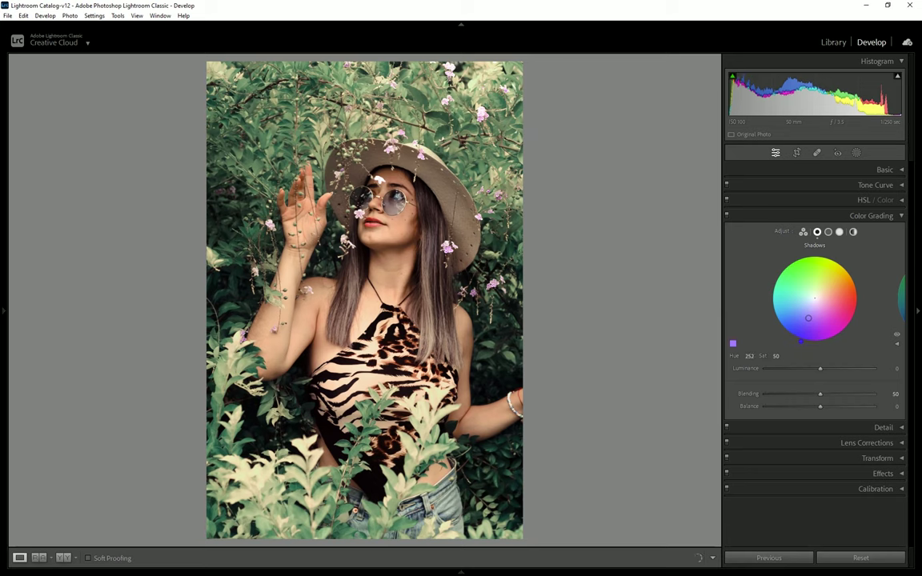
drag(811, 342, 817, 343)
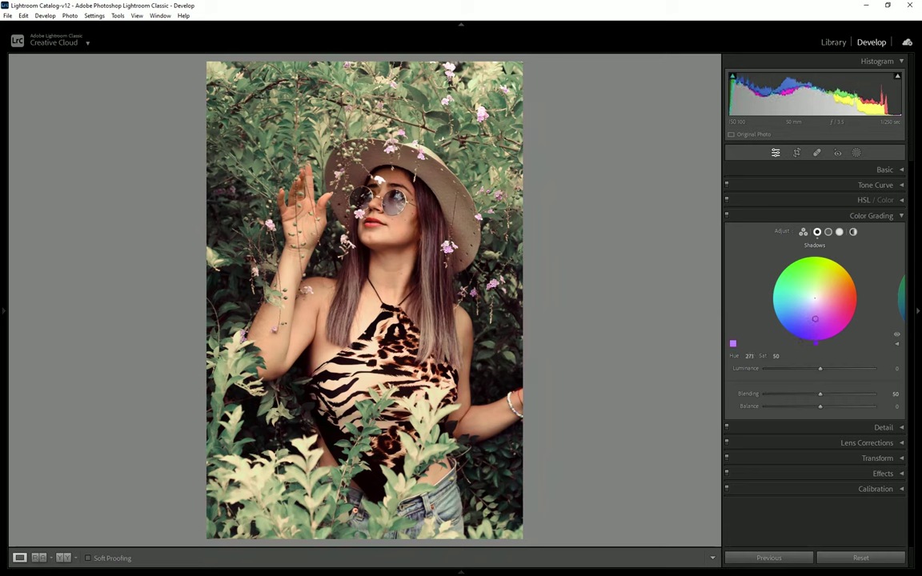
click(775, 355)
drag(814, 321, 815, 326)
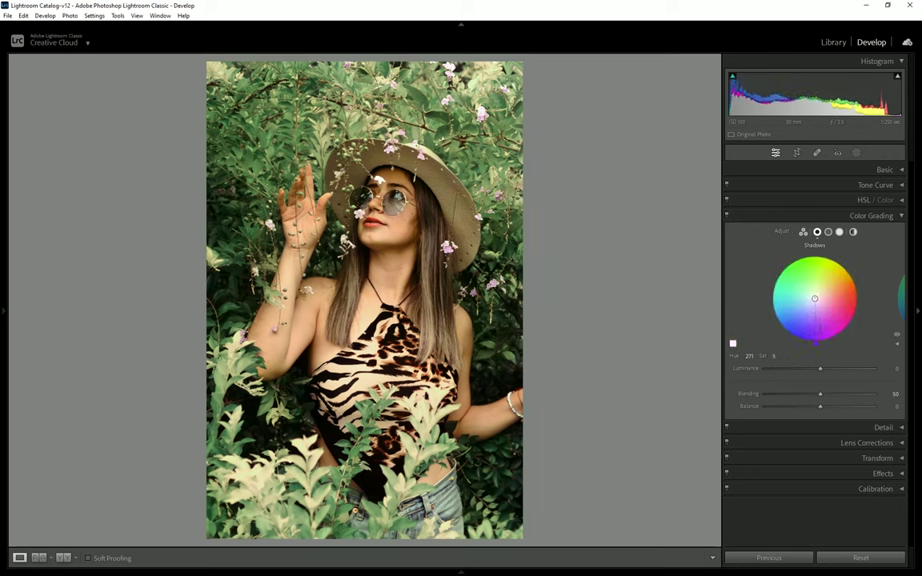
drag(815, 326, 814, 346)
click(839, 232)
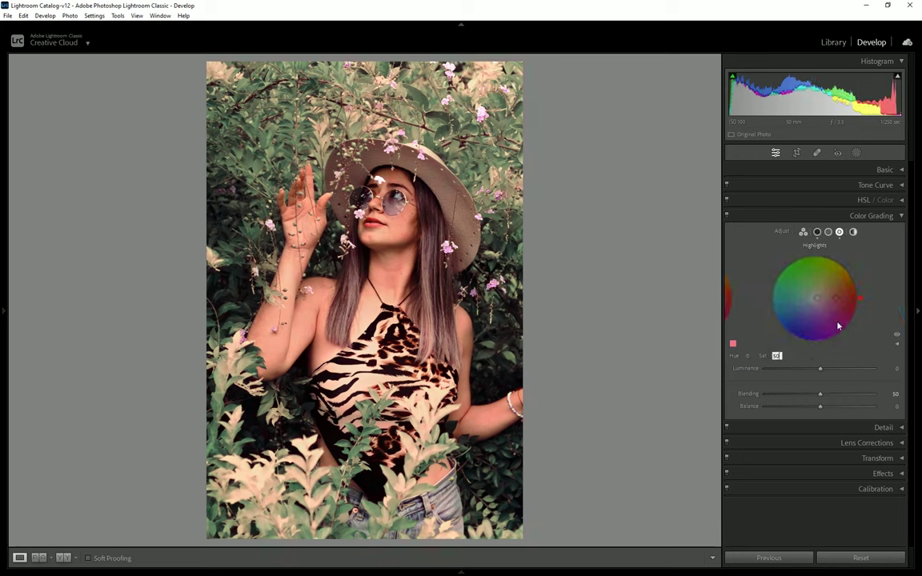
mouse_move(860, 298)
mouse_down()
mouse_move(839, 260)
mouse_move(829, 286)
mouse_up()
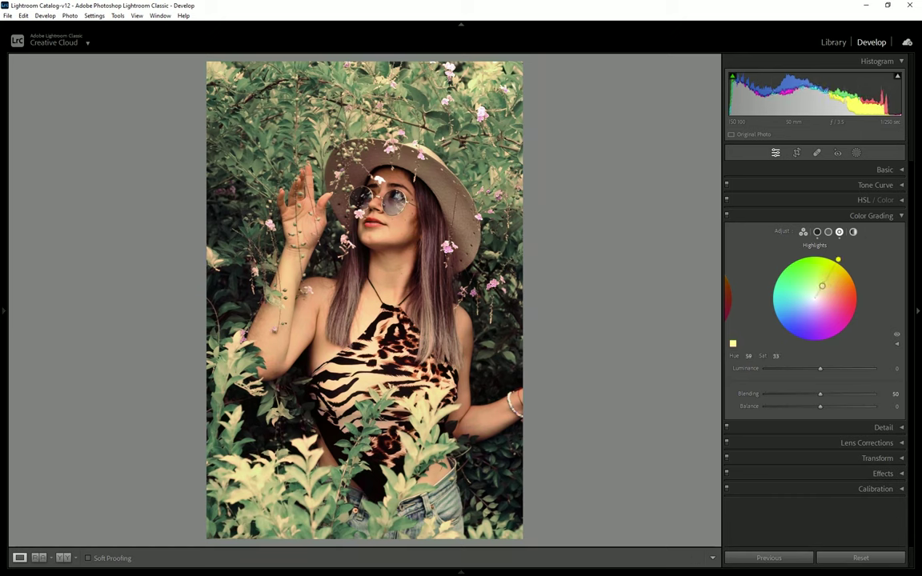
Give the midtones a faint yellow tint at hue 53, saturation 18
click(829, 232)
click(777, 355)
drag(861, 298, 856, 280)
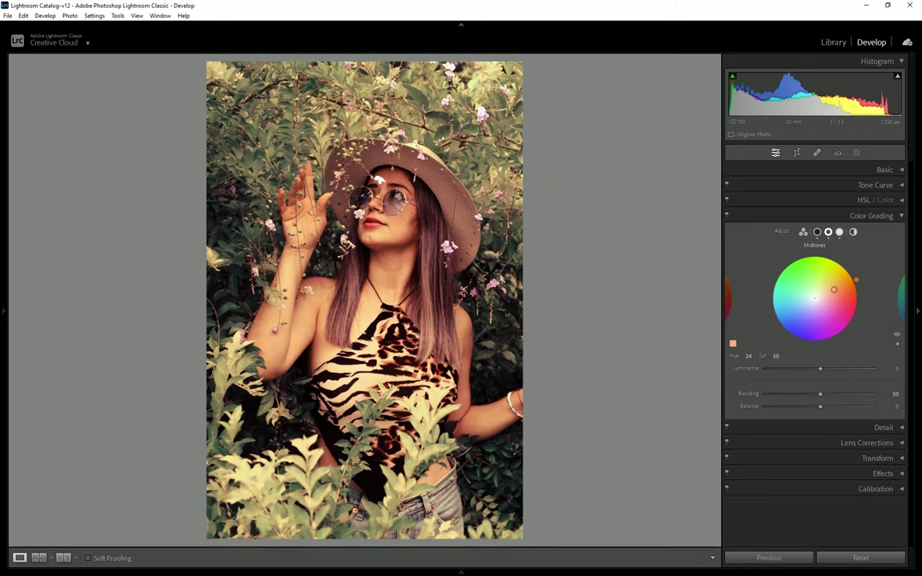
drag(856, 280, 842, 261)
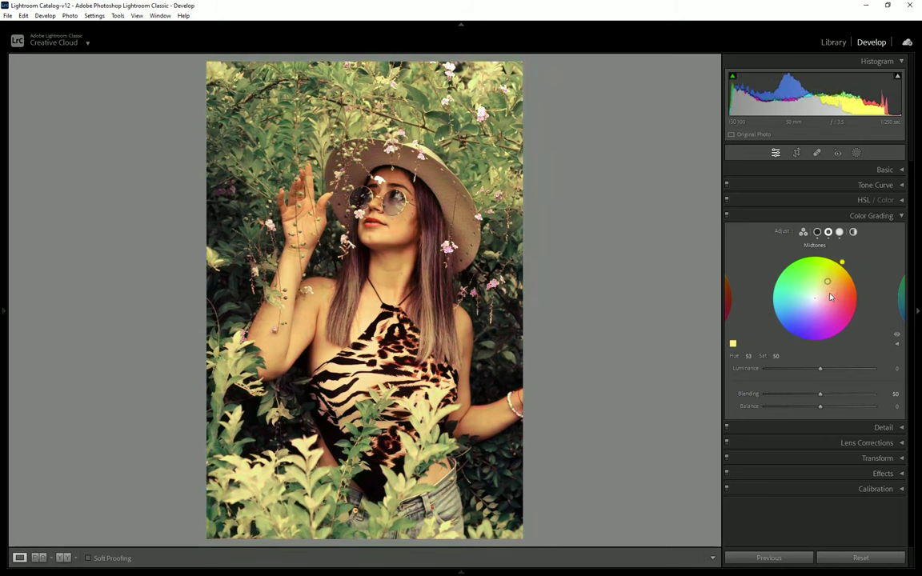
drag(827, 281, 820, 292)
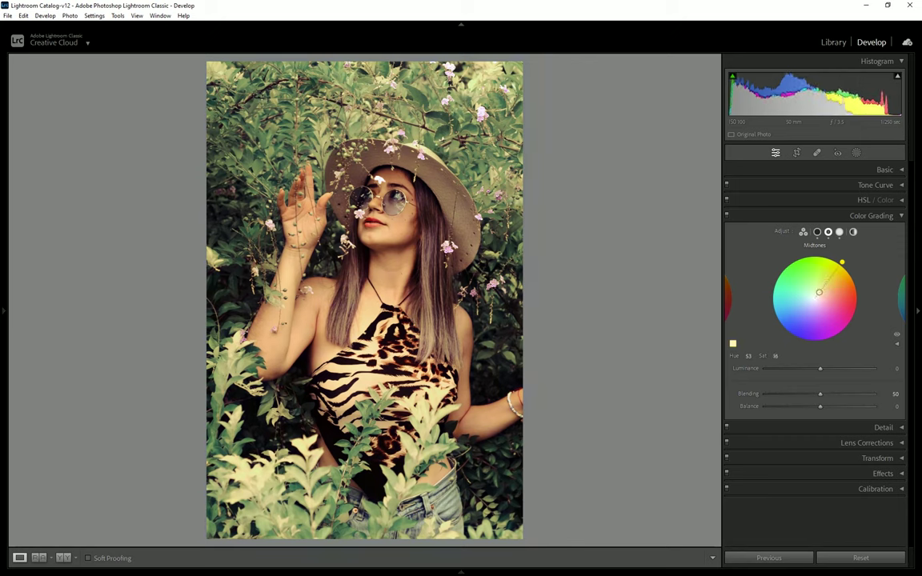
click(881, 216)
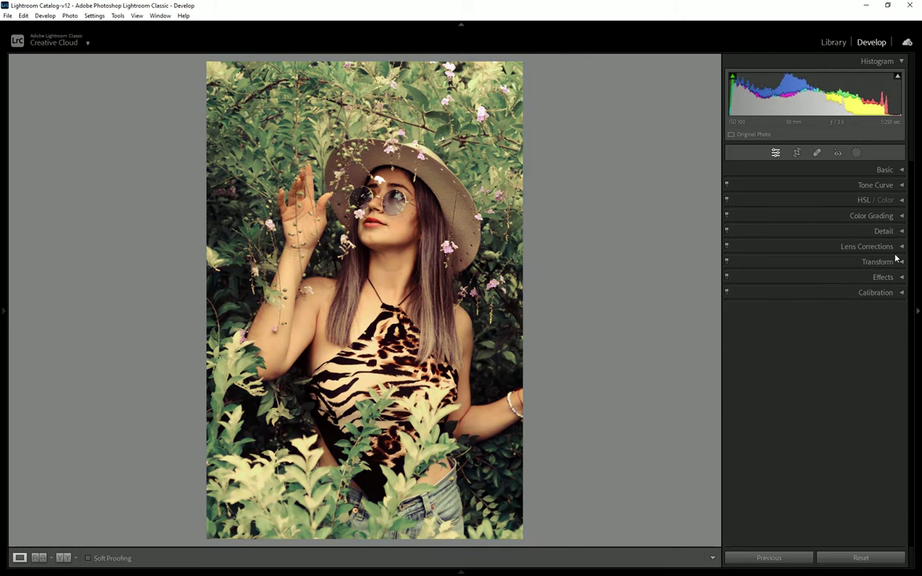
click(880, 293)
Set calibration Blue Primary hue +8, saturation +14; Red hue -8, saturation +30; Green saturation +5
drag(822, 439, 829, 440)
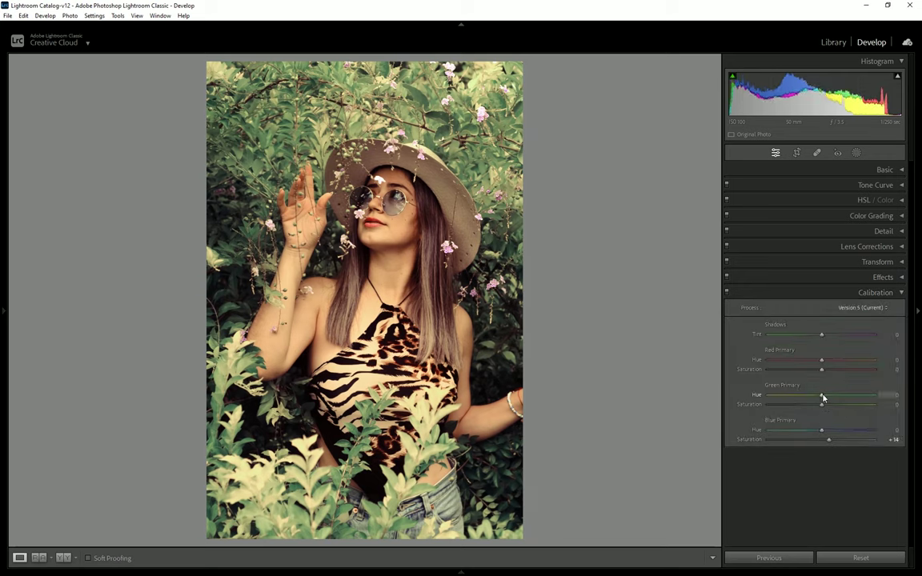
drag(822, 431, 827, 432)
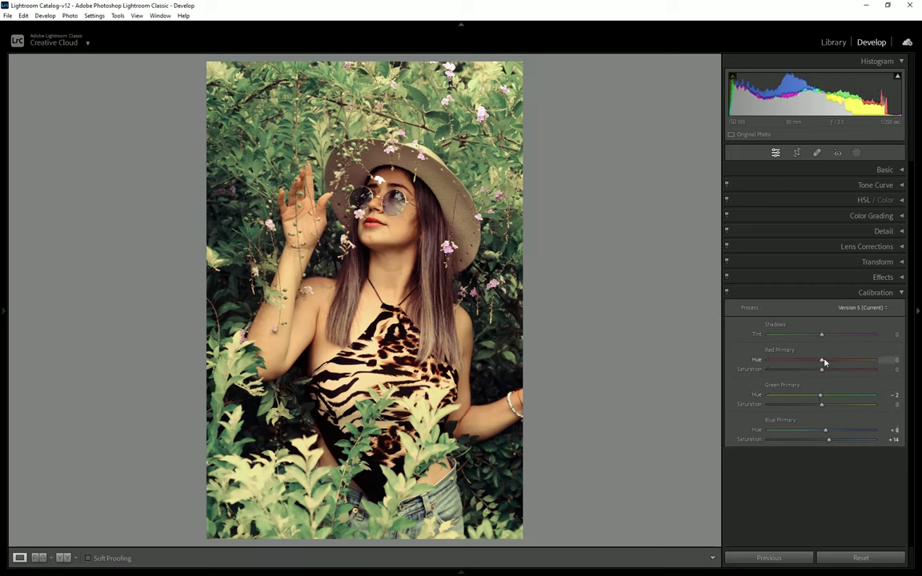
drag(822, 361, 829, 372)
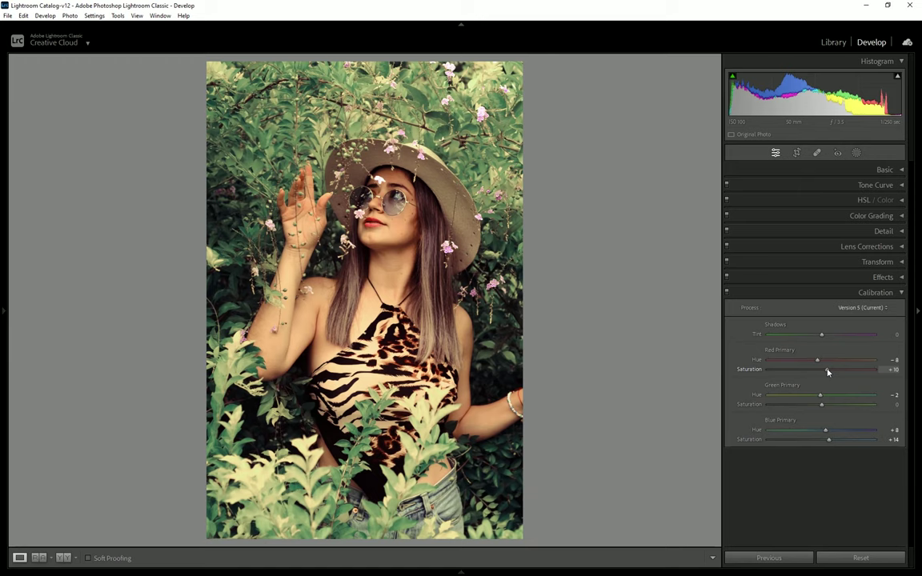
drag(823, 407, 826, 408)
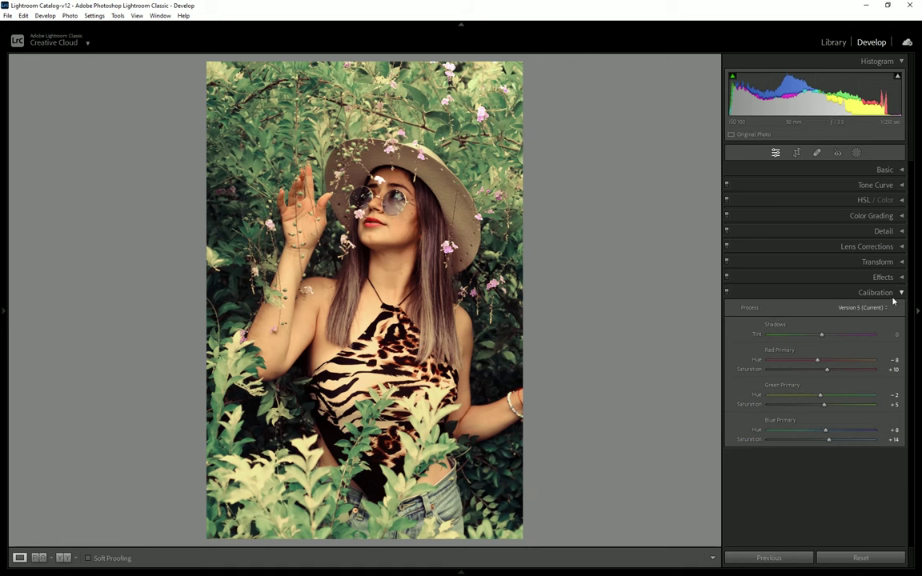
click(894, 296)
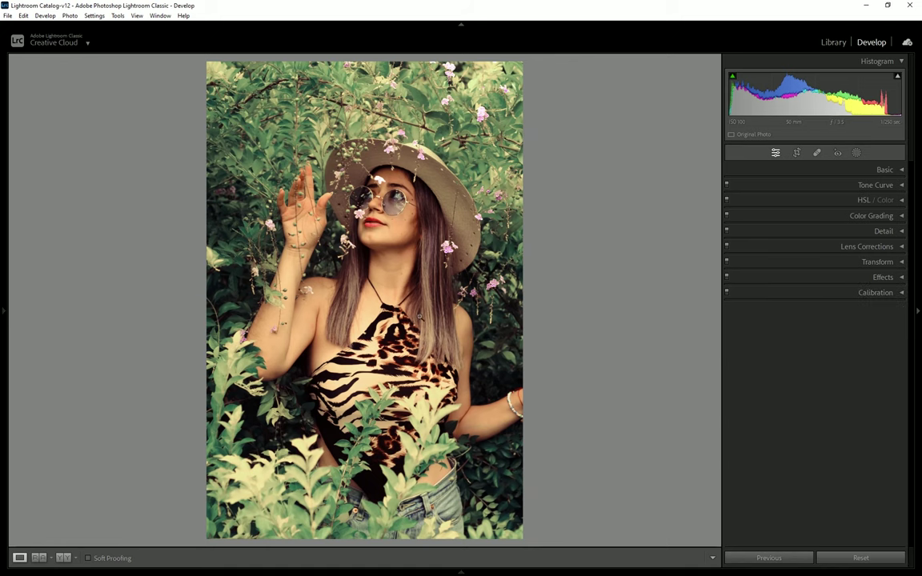
Compare before/after side by side, then deepen HSL saturation to Yellow -67 and Green -78
key(y)
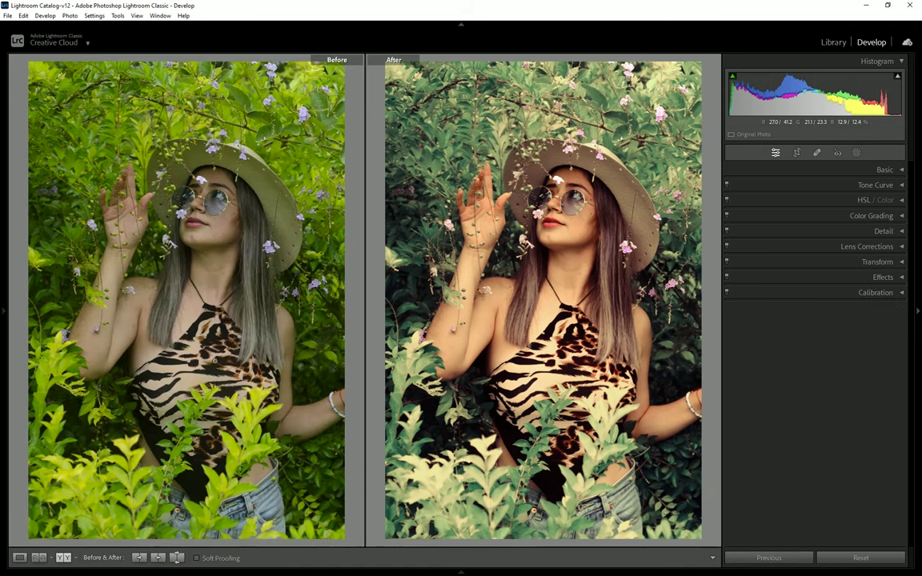
click(19, 558)
click(902, 200)
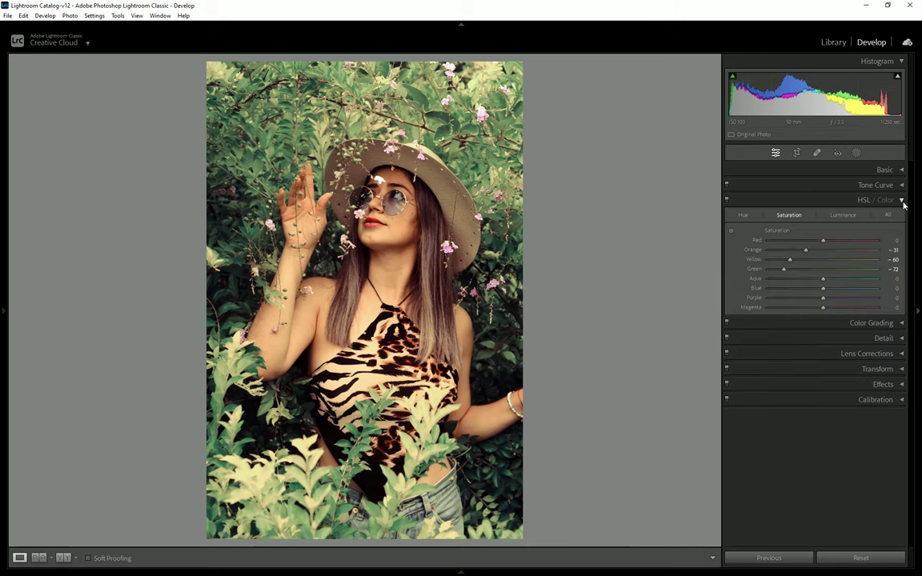
drag(785, 270, 787, 262)
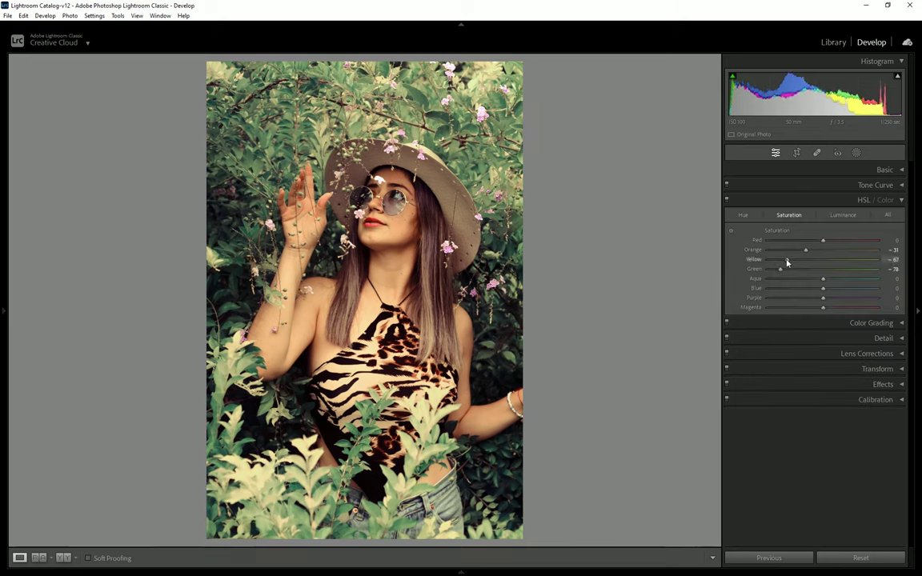
click(852, 185)
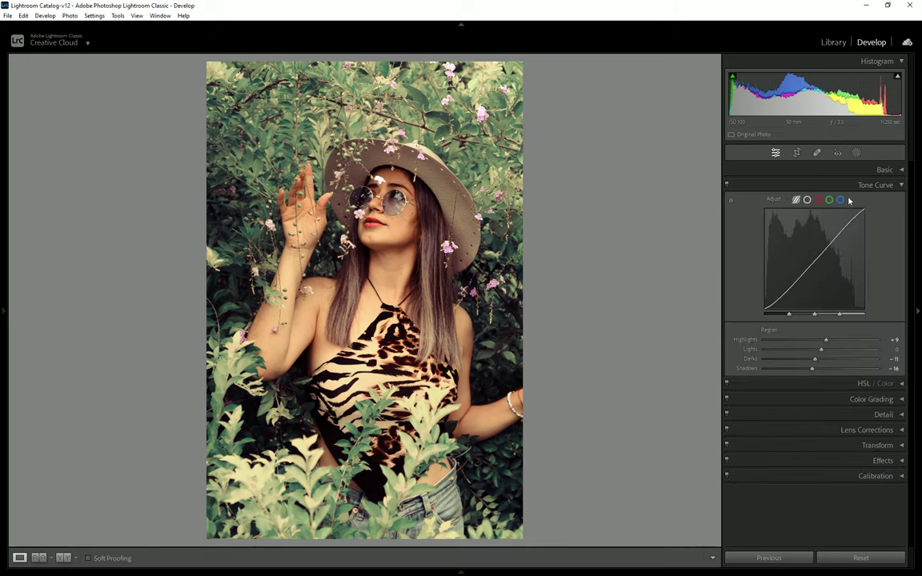
Add an upper point and a slightly lowered midtone point to the green channel curve
click(829, 200)
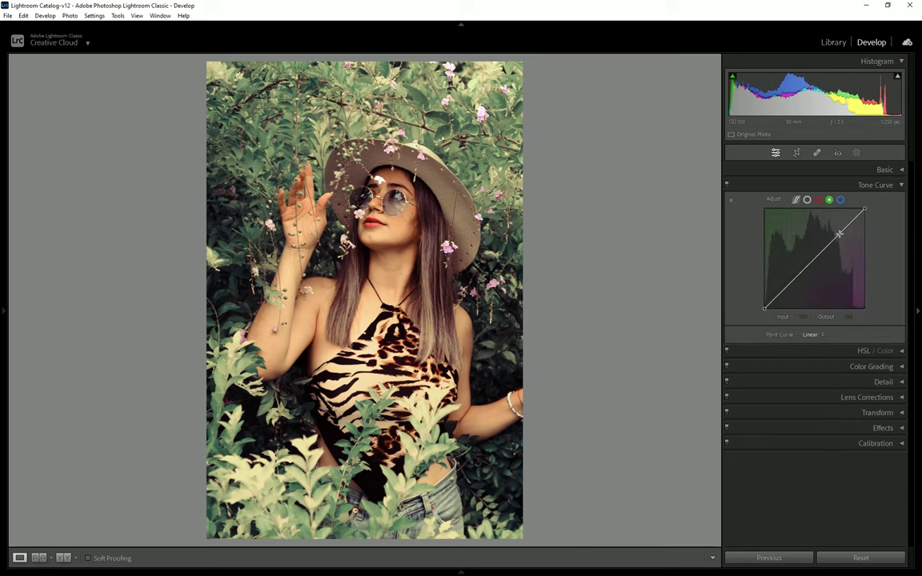
click(840, 233)
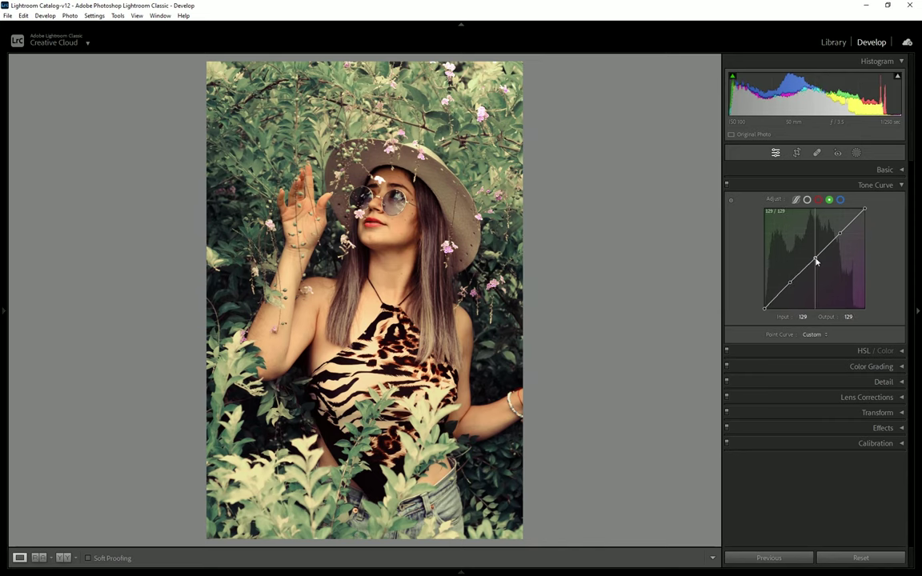
click(815, 260)
drag(418, 178, 425, 206)
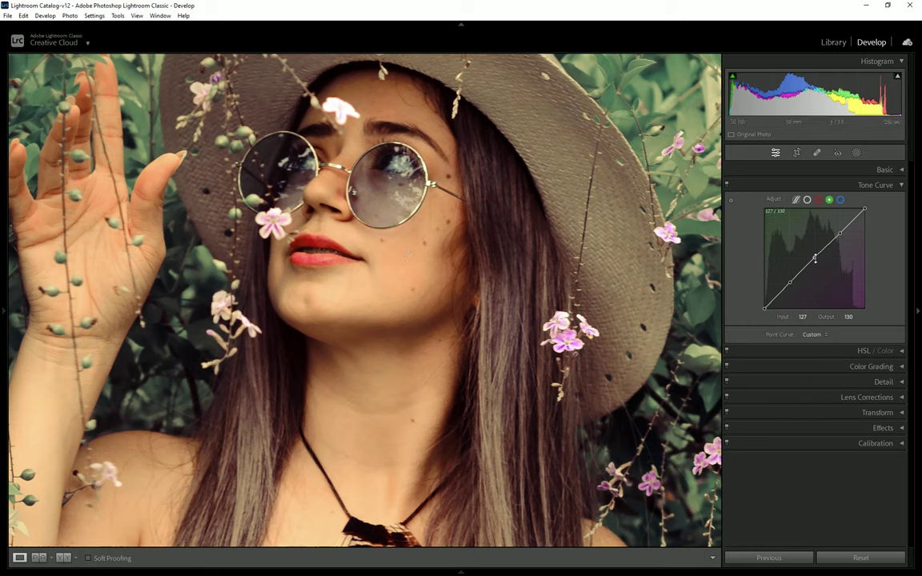
drag(815, 260, 815, 263)
Add highlight and shadow points to the green curve and compare the photo with and without it
click(841, 234)
click(854, 220)
click(828, 251)
click(803, 272)
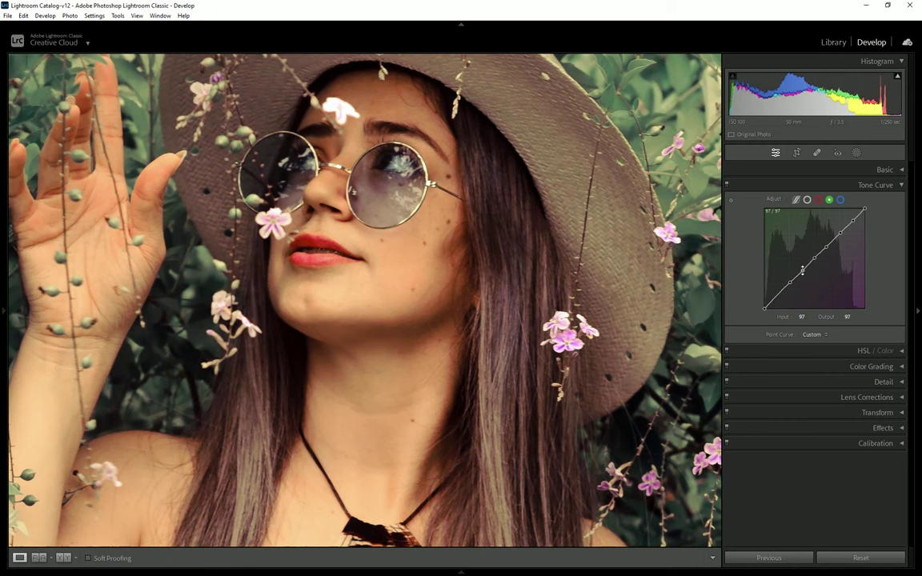
key(z)
click(727, 185)
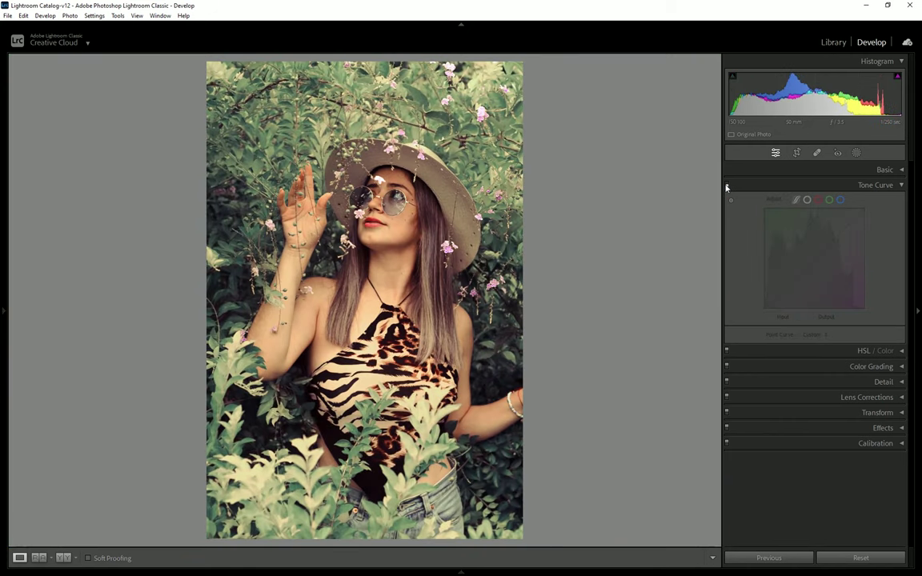
click(841, 200)
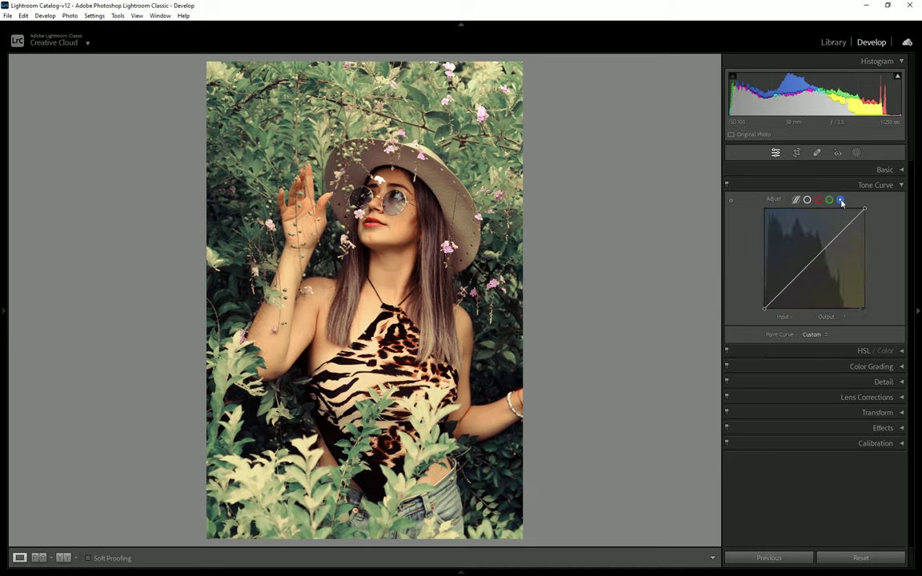
Add highlight and midtone points to the blue curve, lifting the shadows slightly
click(838, 235)
click(814, 261)
drag(787, 285, 788, 282)
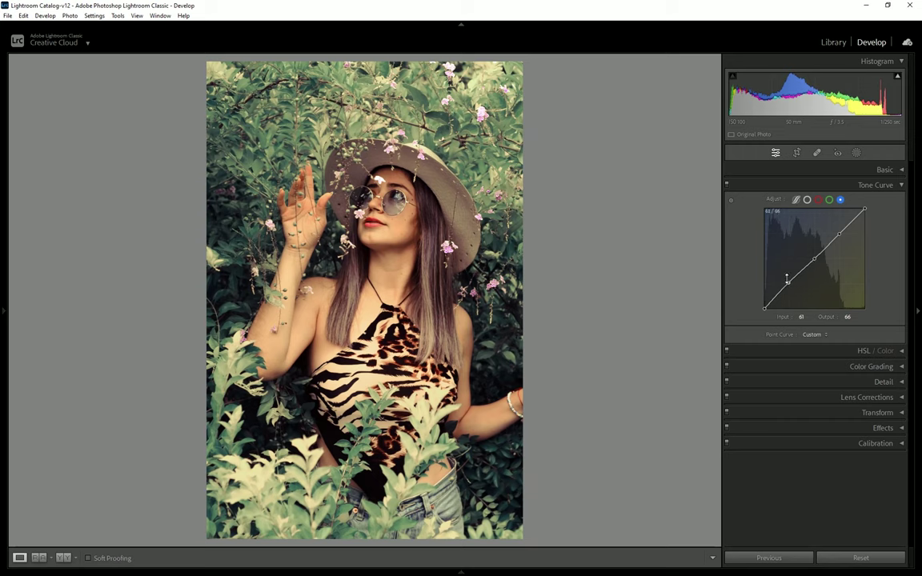
drag(813, 258, 815, 265)
click(838, 236)
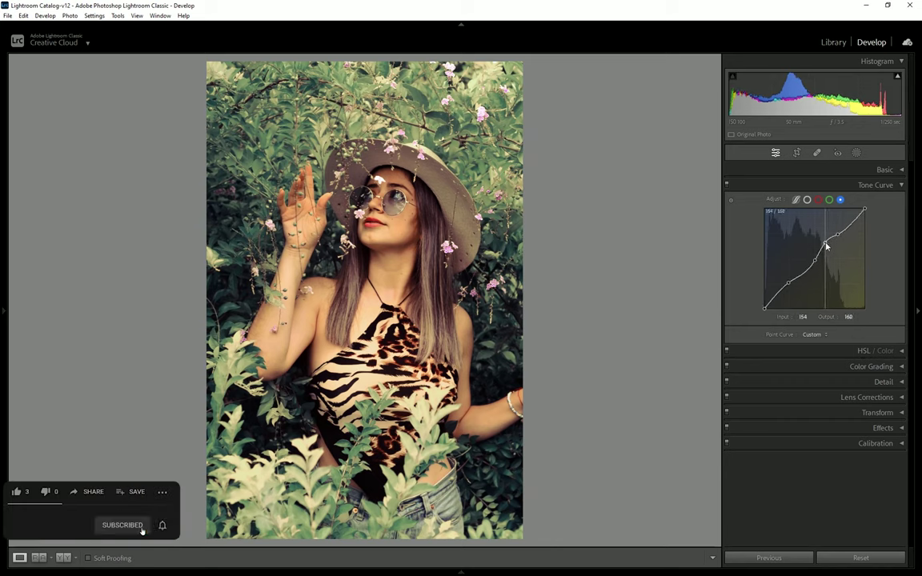
Raise the blue curve's shadow point to 62/67 and nudge its midtone point down
click(802, 273)
mouse_move(802, 273)
mouse_down()
mouse_move(791, 289)
mouse_move(790, 282)
mouse_up()
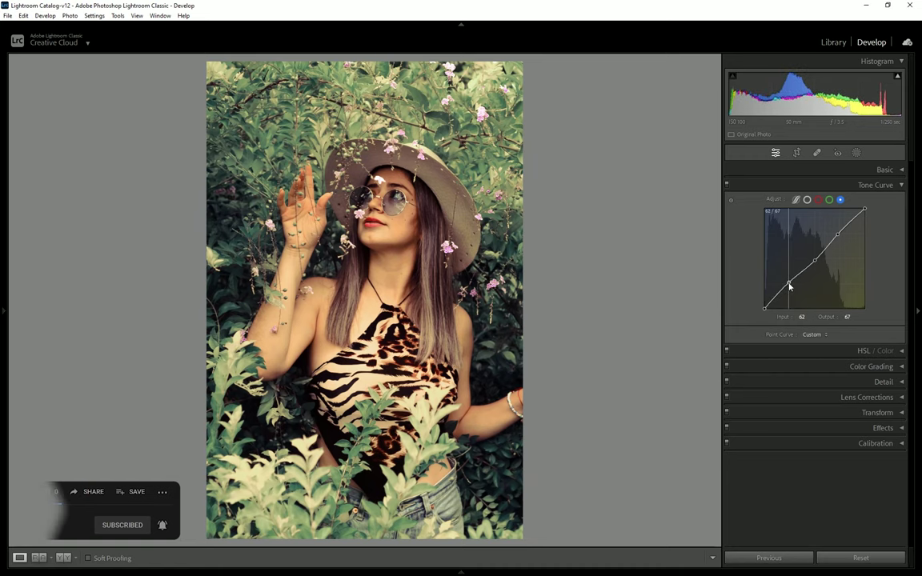
drag(416, 232, 415, 224)
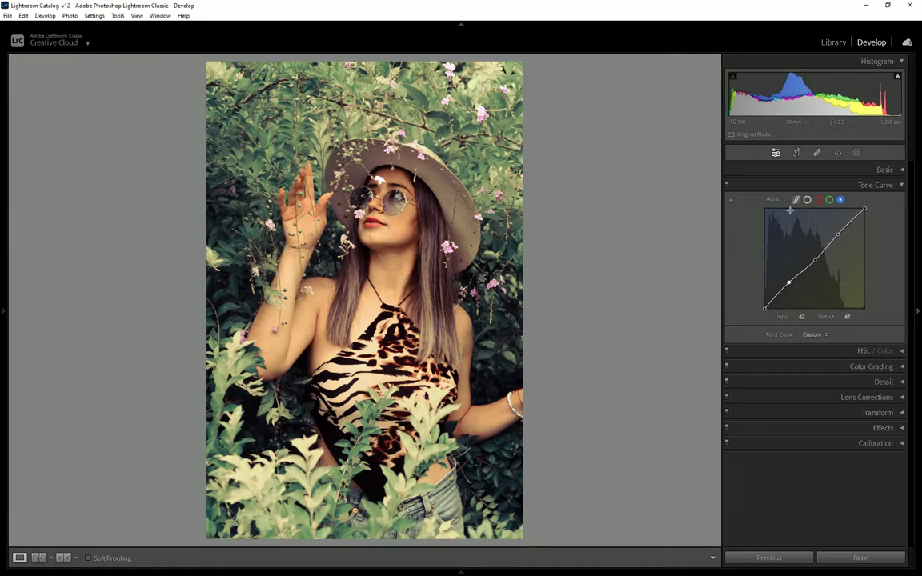
click(728, 186)
drag(814, 262, 817, 260)
Adjust the green curve with a midtone point at 99 → 96
click(828, 200)
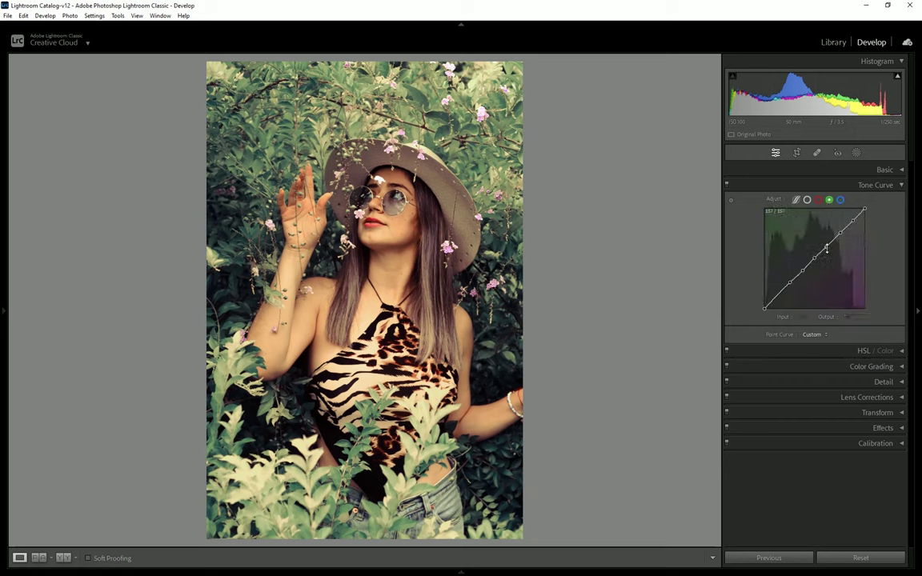
drag(802, 271, 804, 277)
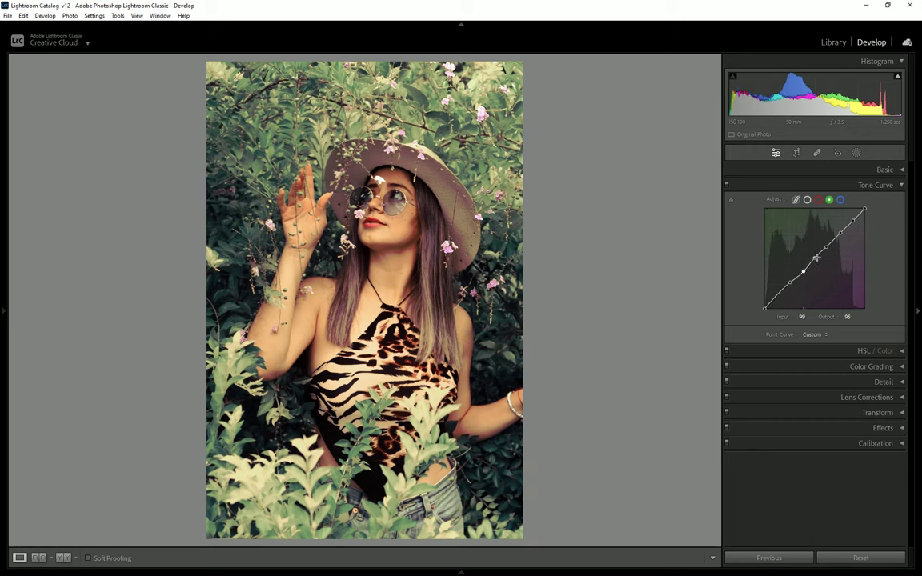
click(814, 258)
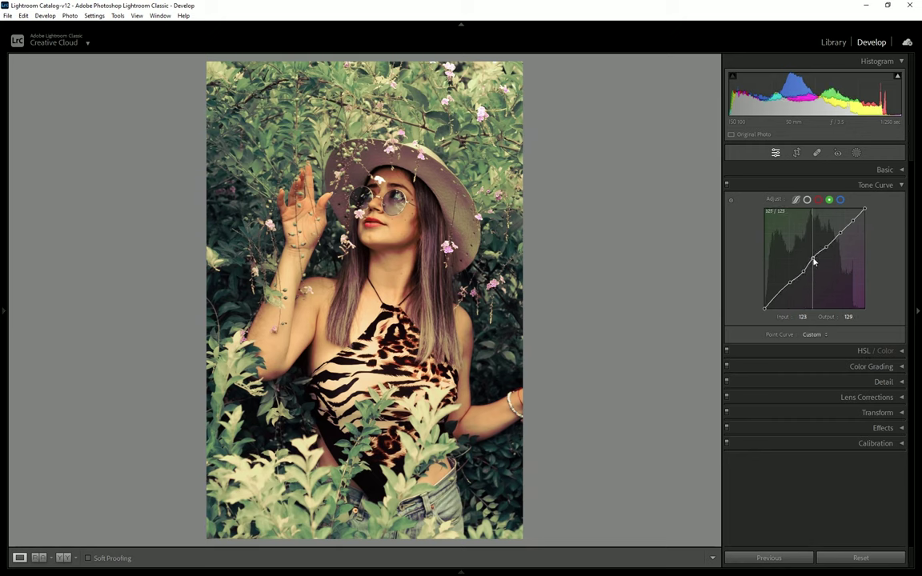
click(899, 184)
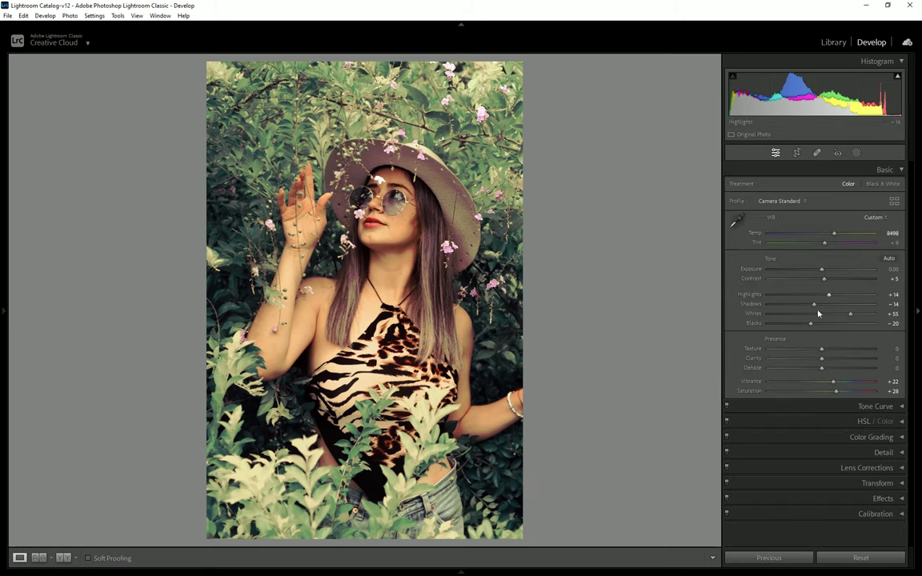
Set Blacks to -23 and Contrast to +2 in the Basic panel
drag(810, 325, 808, 325)
drag(821, 276, 823, 280)
drag(376, 175, 403, 202)
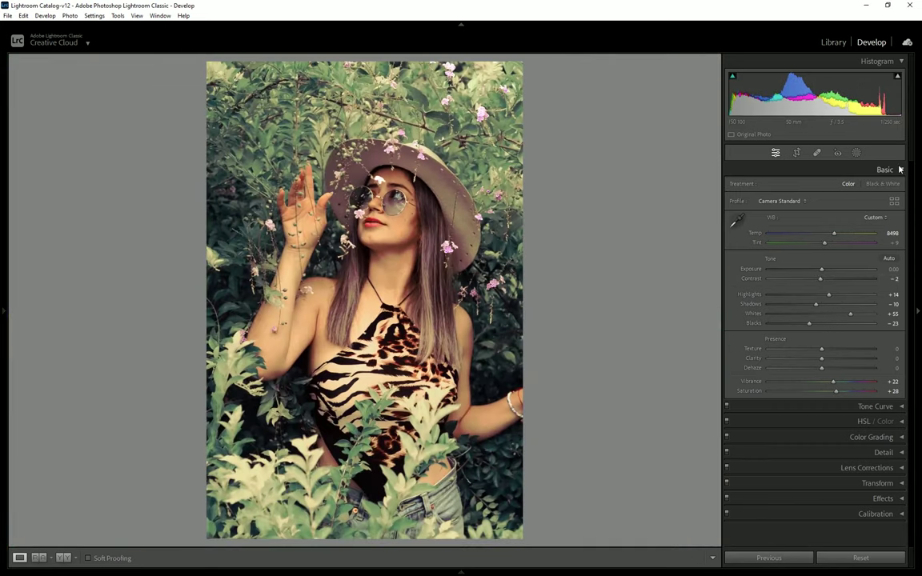
Add film grain with Amount 20 and Size 60 in Effects
click(899, 170)
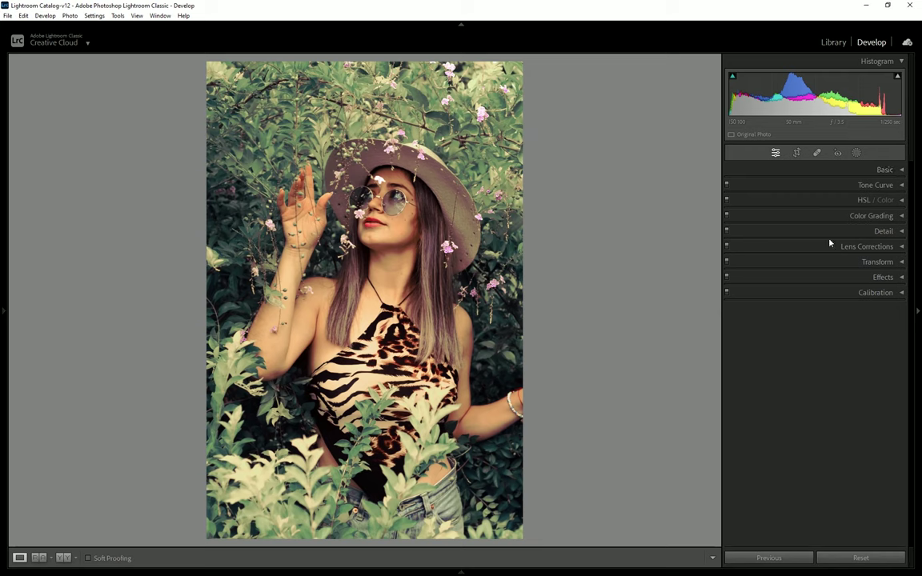
click(900, 278)
drag(768, 377, 832, 385)
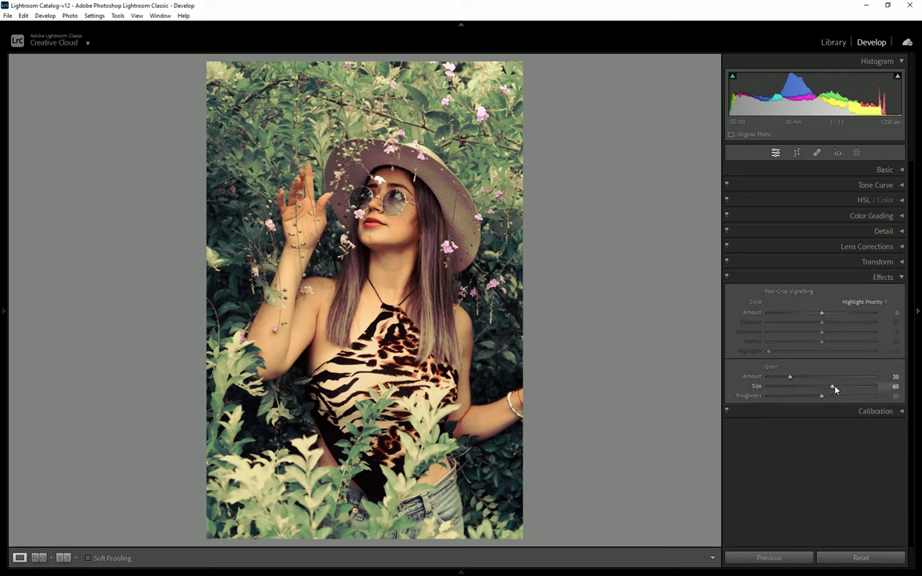
Add a slight vignette and darken green luminance to -61
mouse_move(823, 313)
mouse_down()
mouse_move(813, 324)
mouse_move(817, 315)
mouse_up()
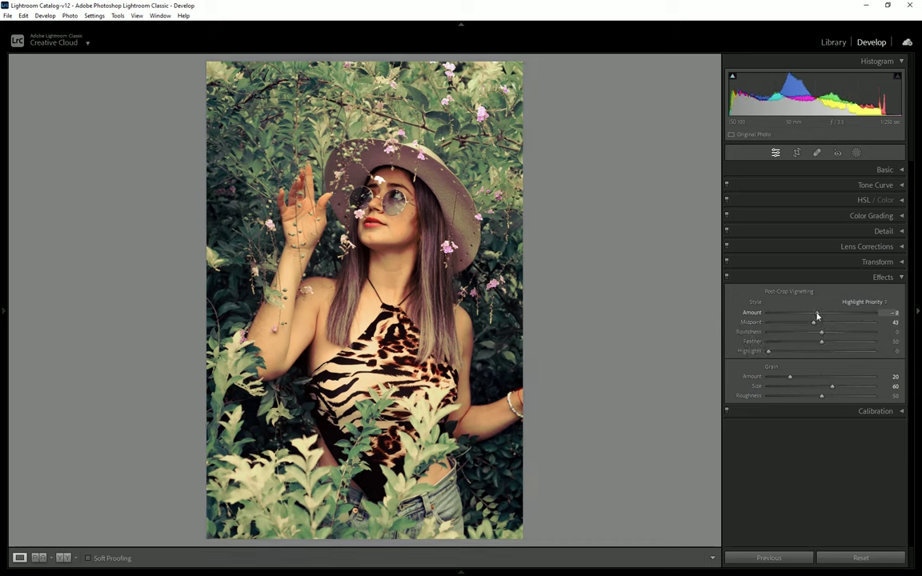
click(896, 277)
click(899, 200)
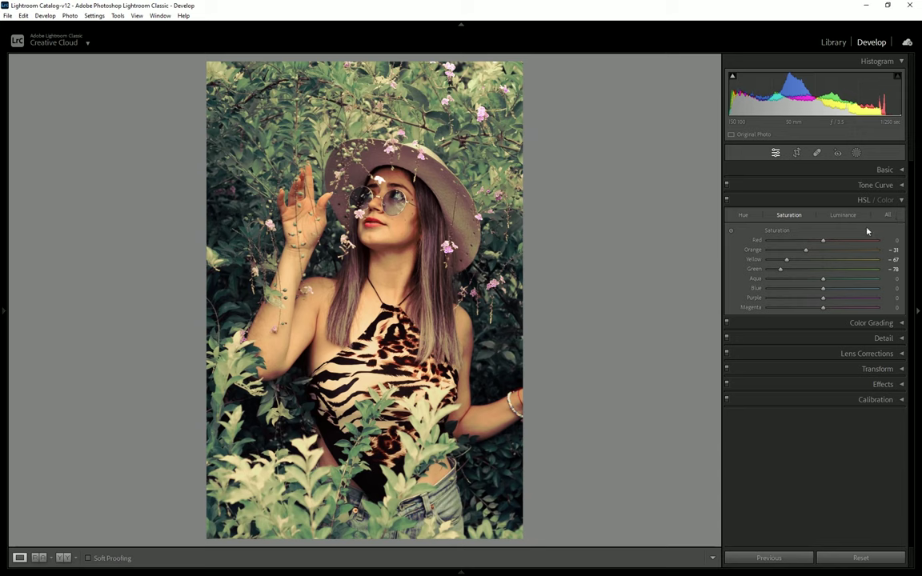
click(843, 215)
mouse_move(804, 273)
mouse_down()
mouse_move(790, 269)
mouse_move(830, 252)
mouse_move(825, 260)
mouse_up()
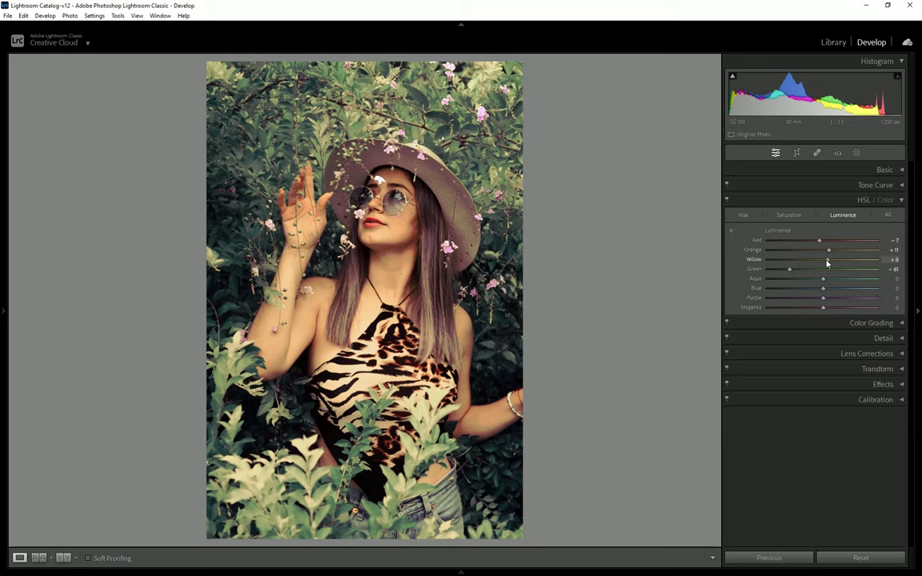
Set yellow luminance to +6 and red luminance to -9, checking the face close up
click(382, 213)
click(396, 195)
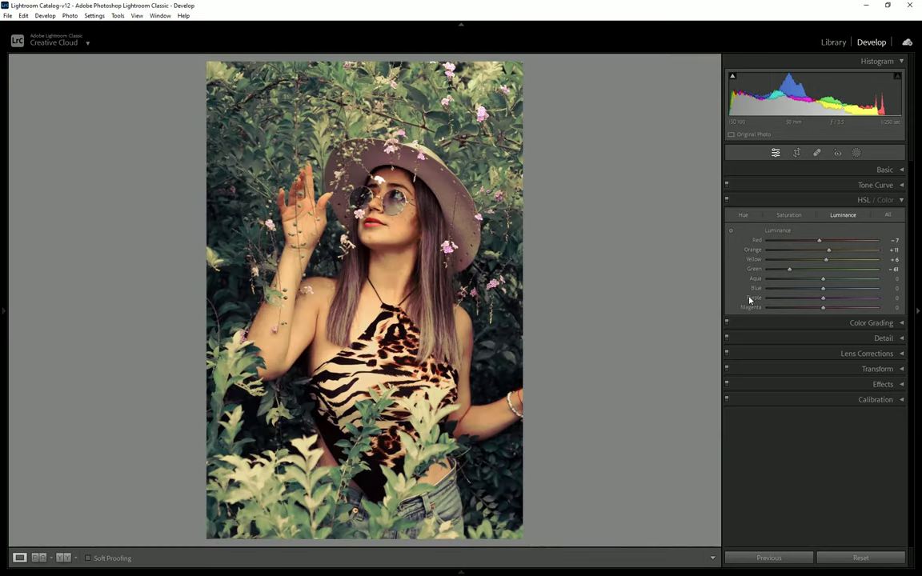
key(z)
key(z)
drag(815, 237, 814, 239)
Undo the trial purple desaturation and midtone hue shift, then raise orange luminance to +20
click(785, 215)
drag(798, 300, 787, 300)
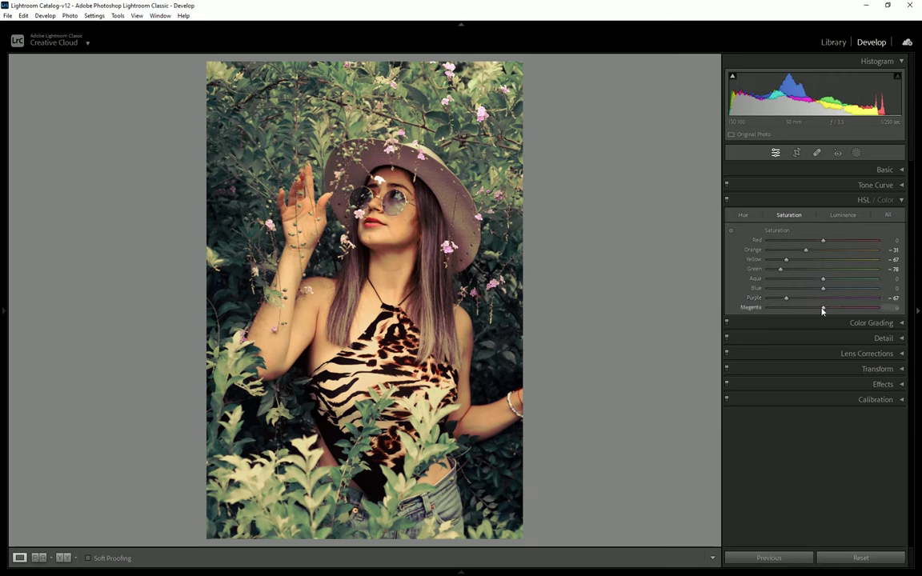
key(ctrl+z)
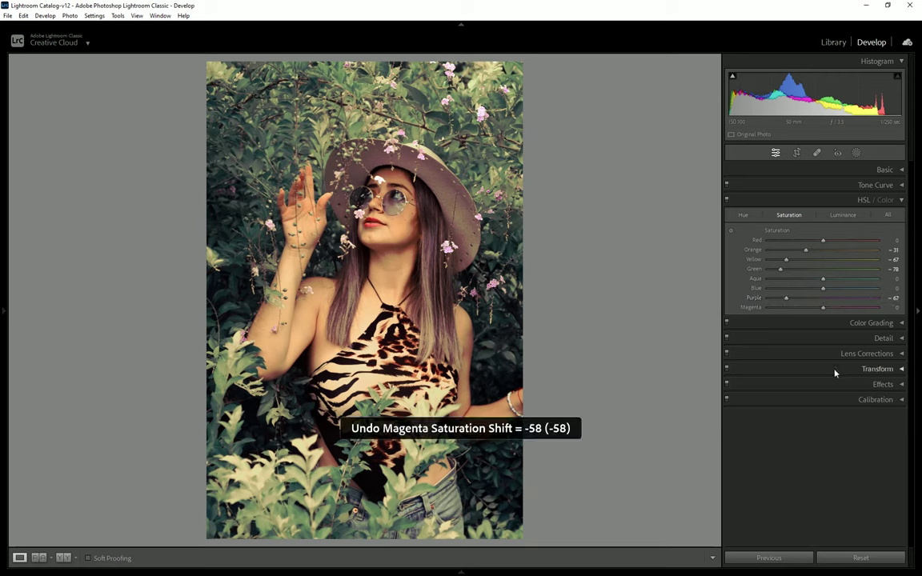
click(880, 322)
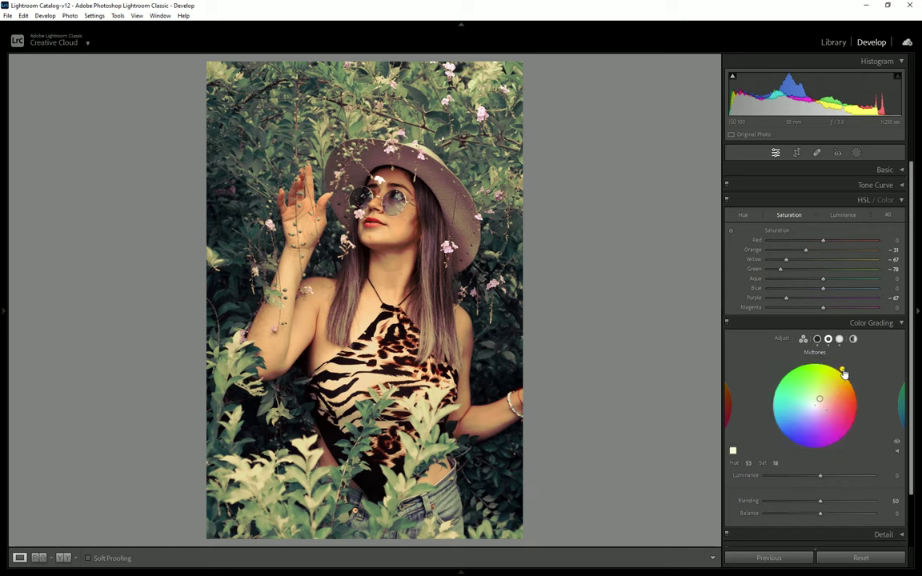
key(ctrl+z)
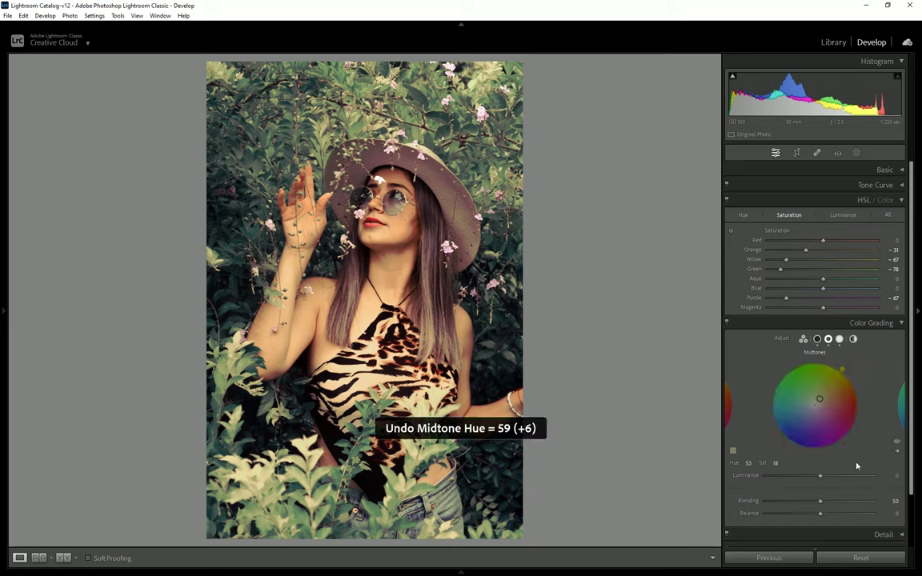
click(897, 323)
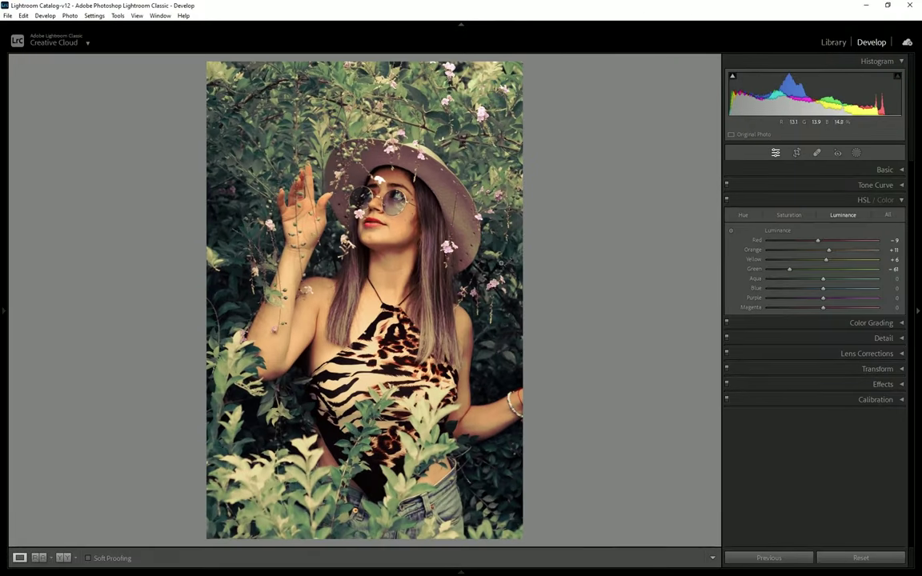
drag(829, 252, 835, 252)
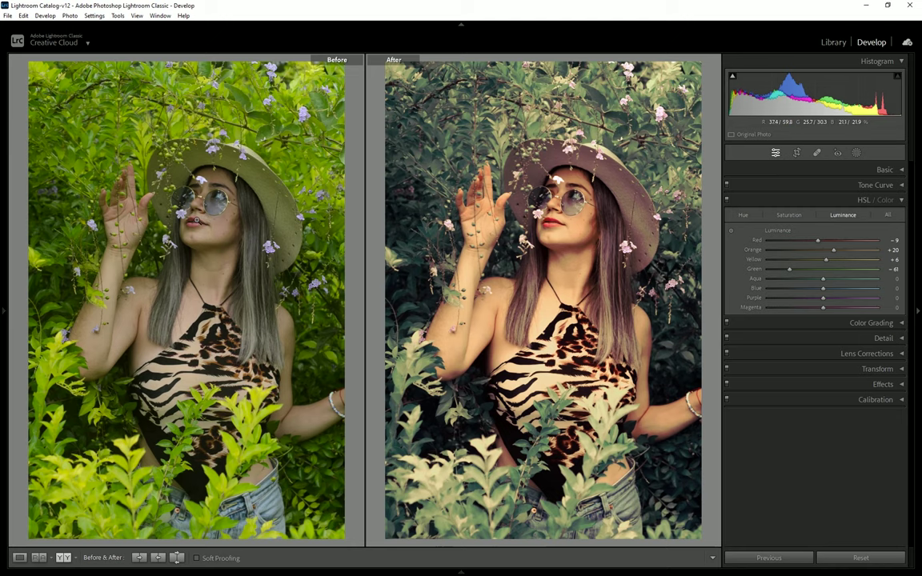
Undo the last blue curve change and darken green luminance to -81
click(20, 558)
click(900, 187)
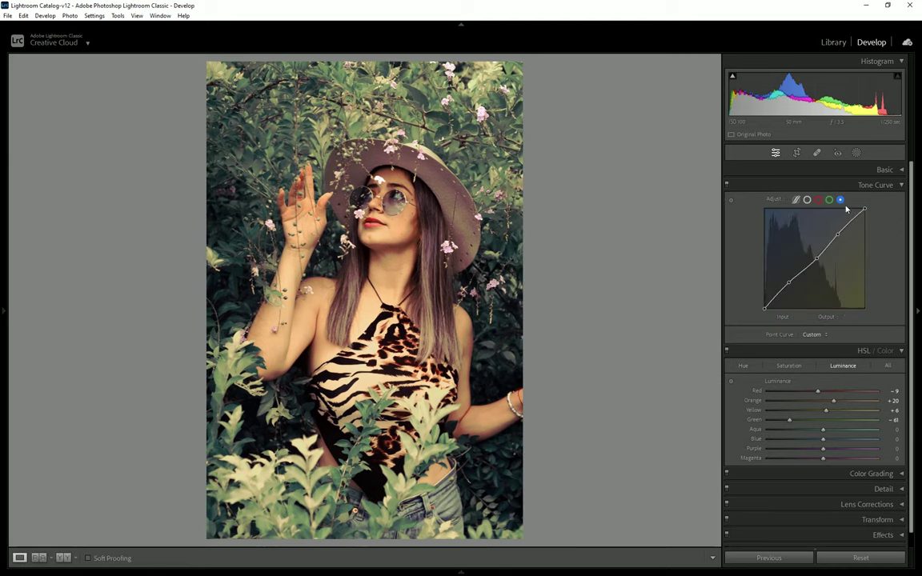
key(ctrl+z)
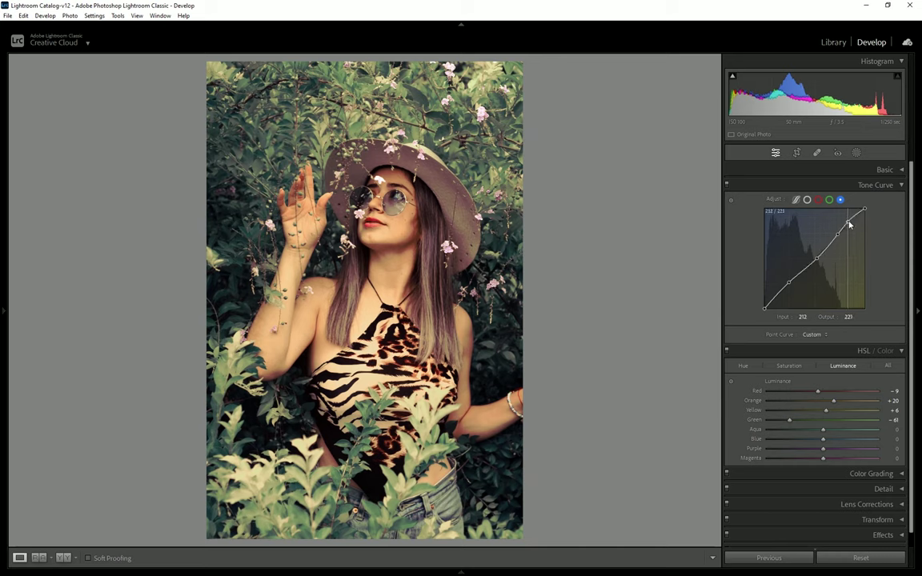
click(880, 169)
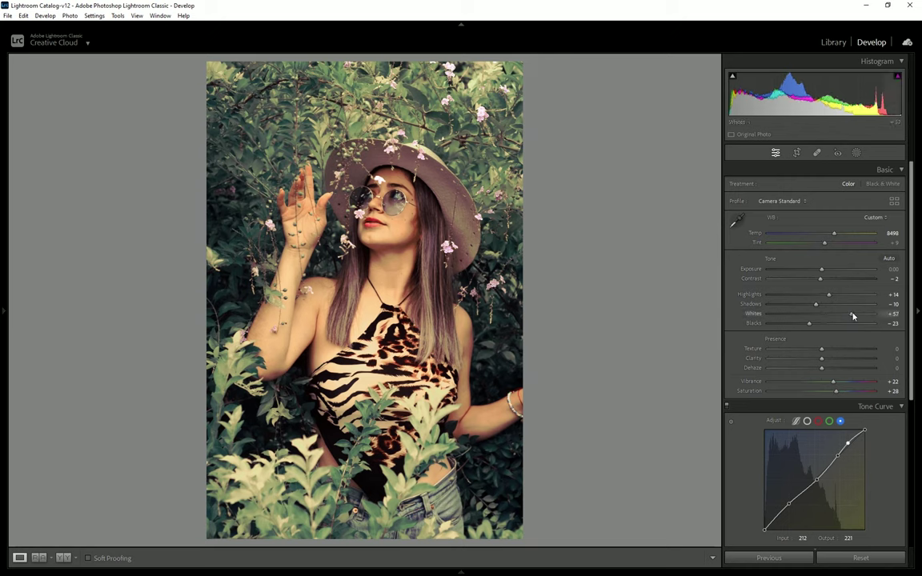
click(890, 170)
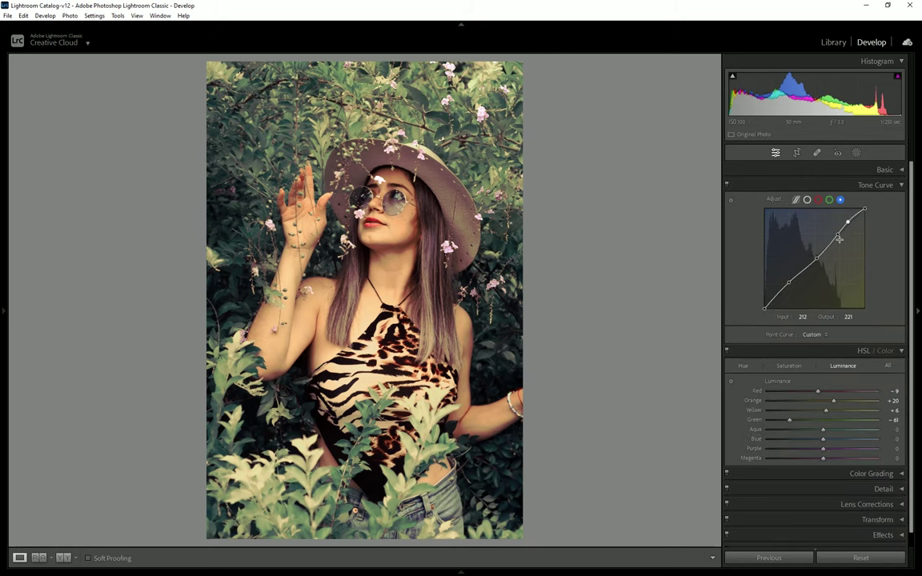
click(886, 186)
drag(789, 269, 779, 269)
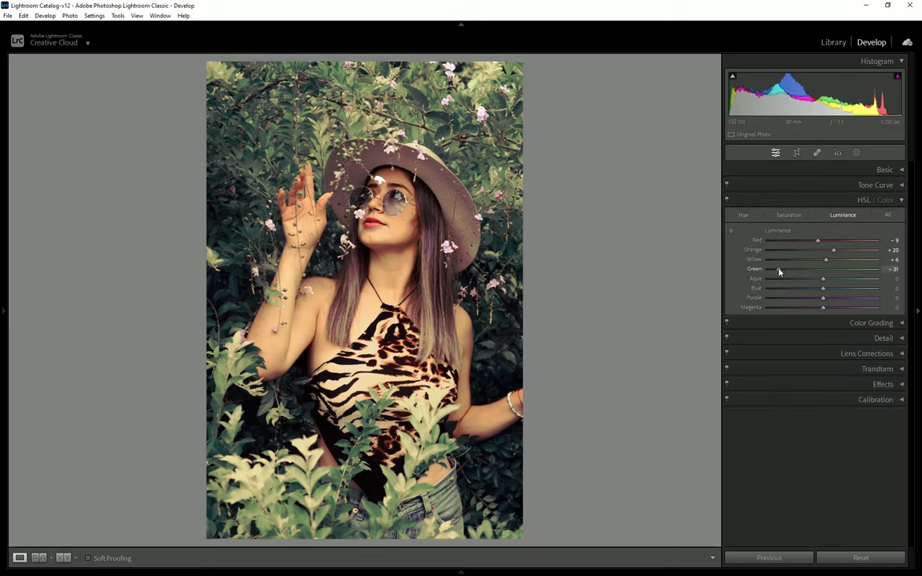
Set the parametric tone curve to Shadows -24 and Darks -14
click(884, 185)
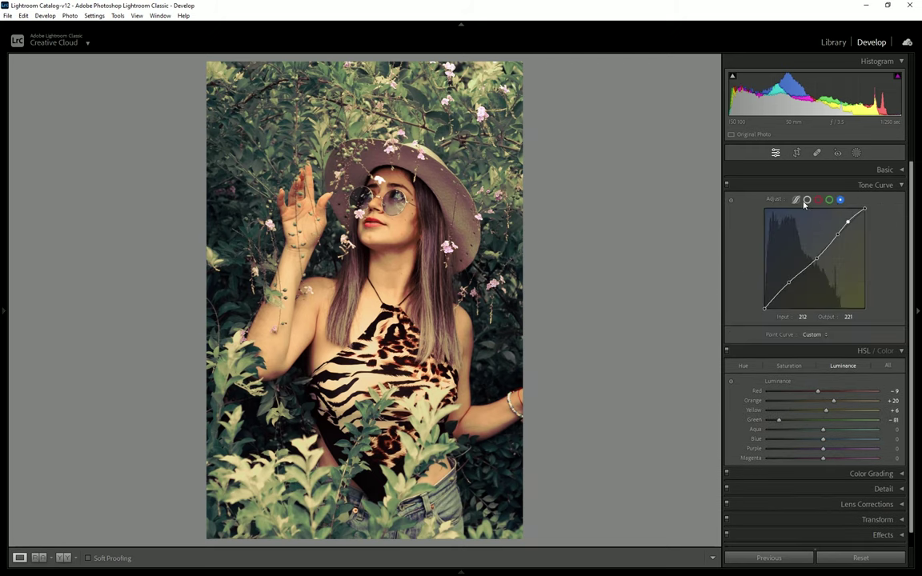
click(796, 199)
drag(822, 368, 807, 369)
click(394, 210)
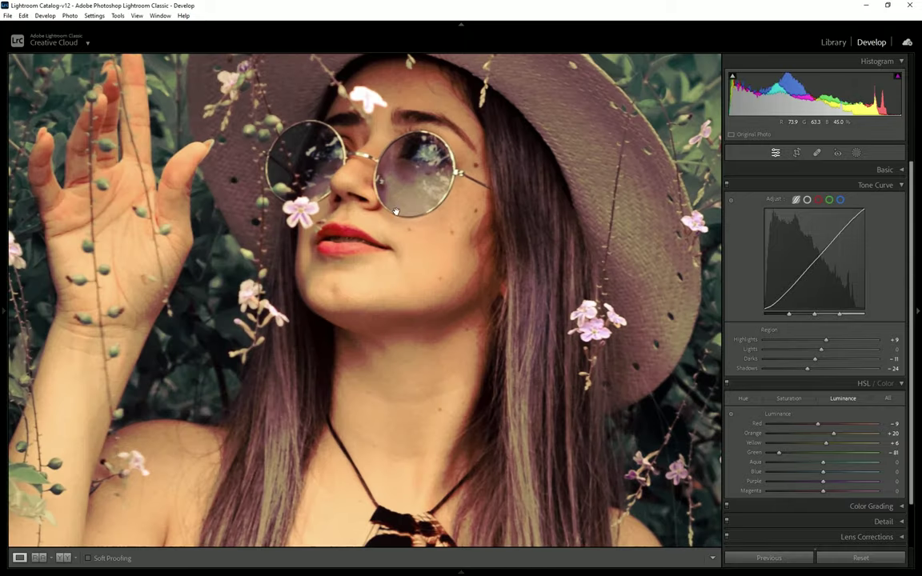
drag(814, 360, 812, 362)
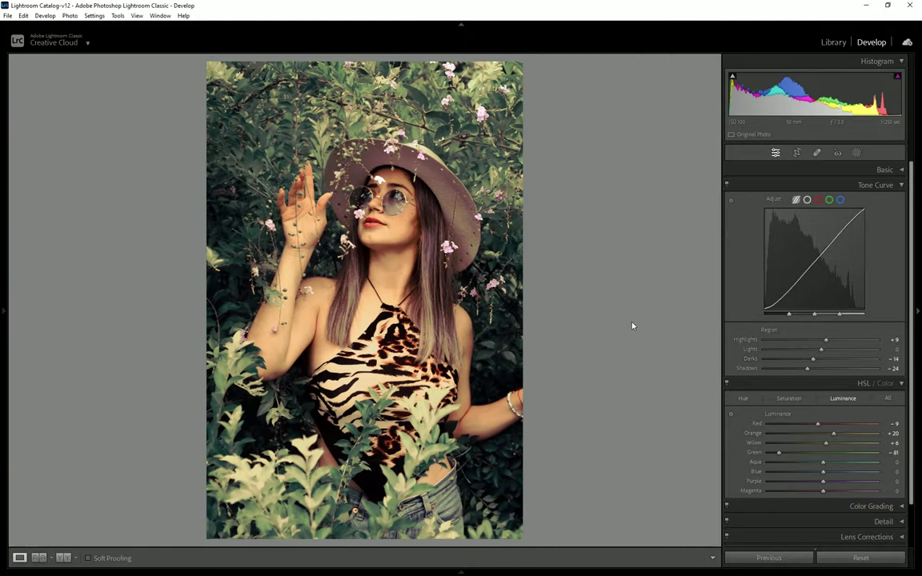
click(372, 216)
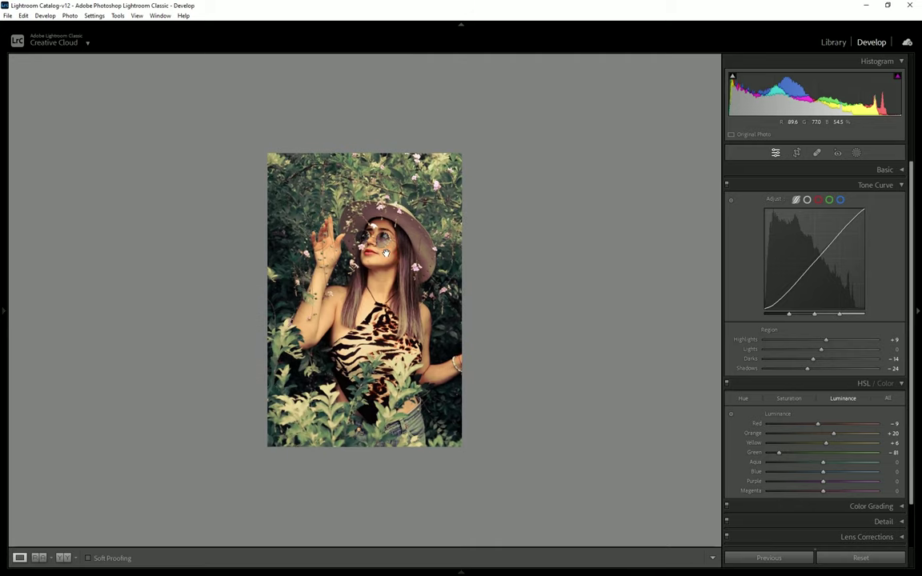
Compare before and after side by side, first on the face, then the full figure
click(385, 253)
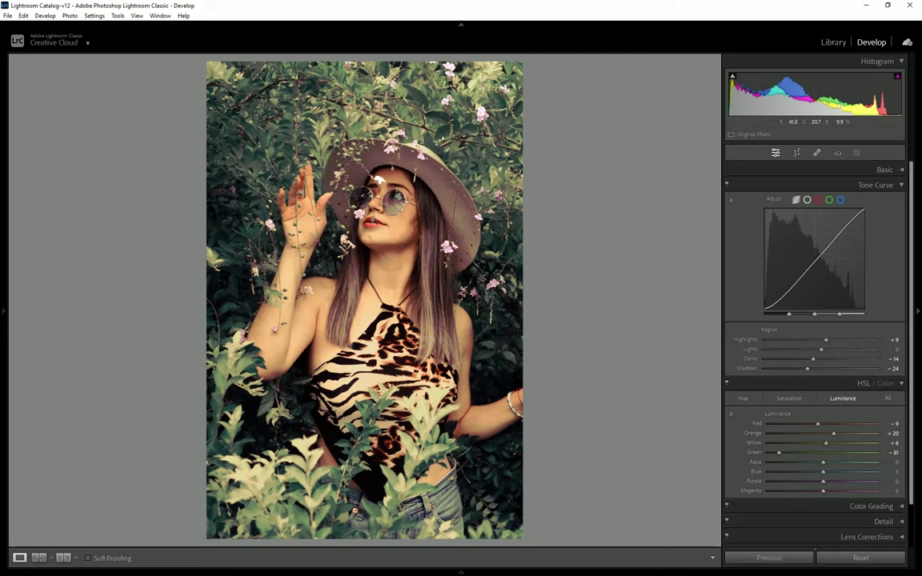
click(387, 199)
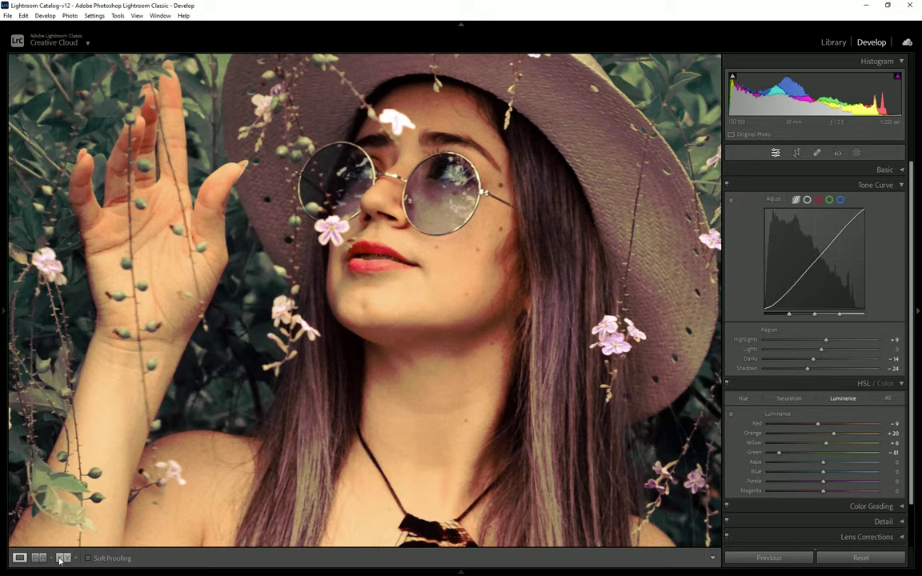
click(60, 560)
drag(155, 372, 195, 350)
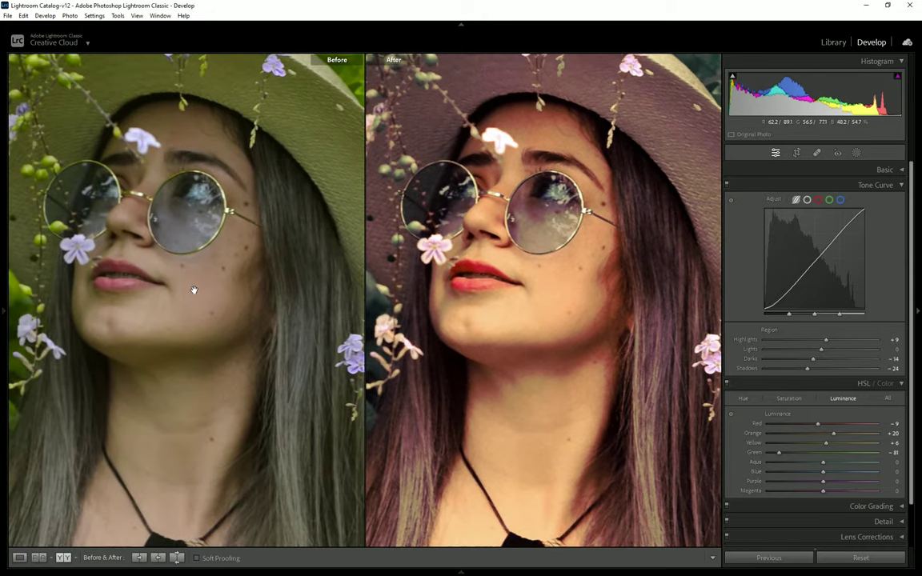
click(194, 291)
click(194, 288)
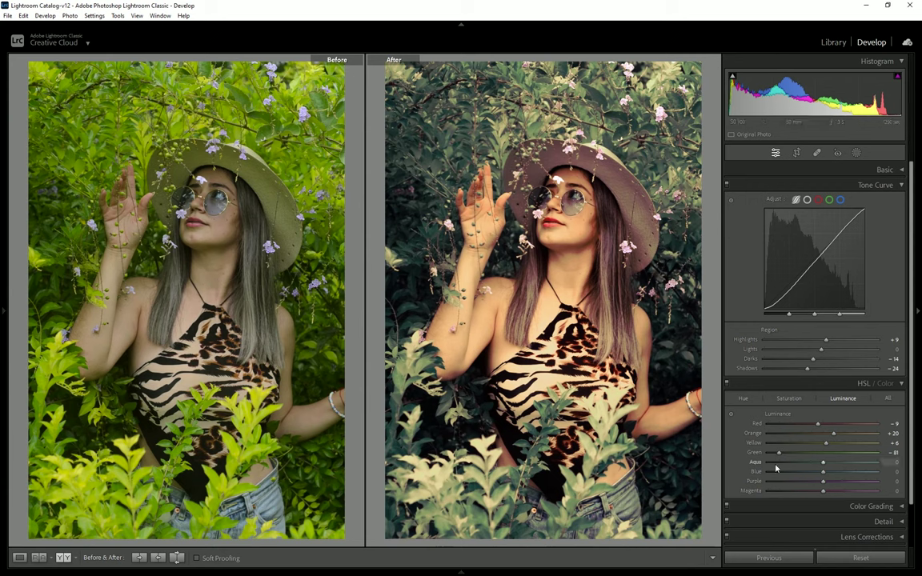
Collapse Color Grading, HSL and Tone Curve, leaving the vignette and grain settings open
scroll(824, 232, down, 1)
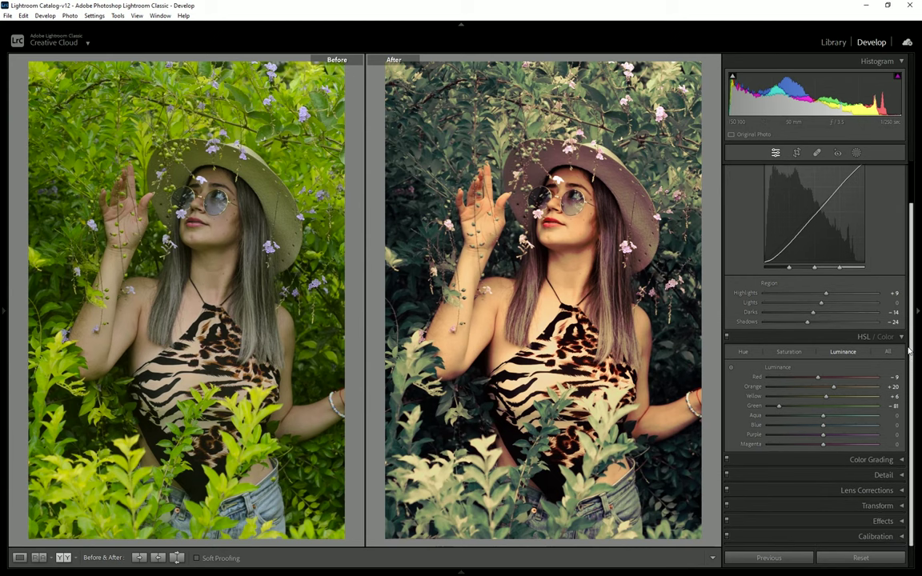
click(890, 461)
scroll(868, 400, down, 4)
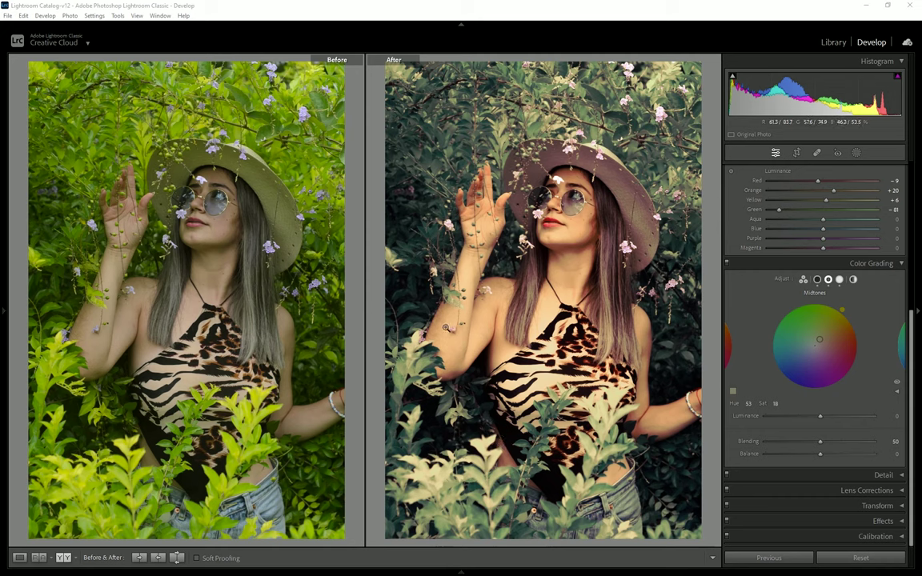
click(803, 263)
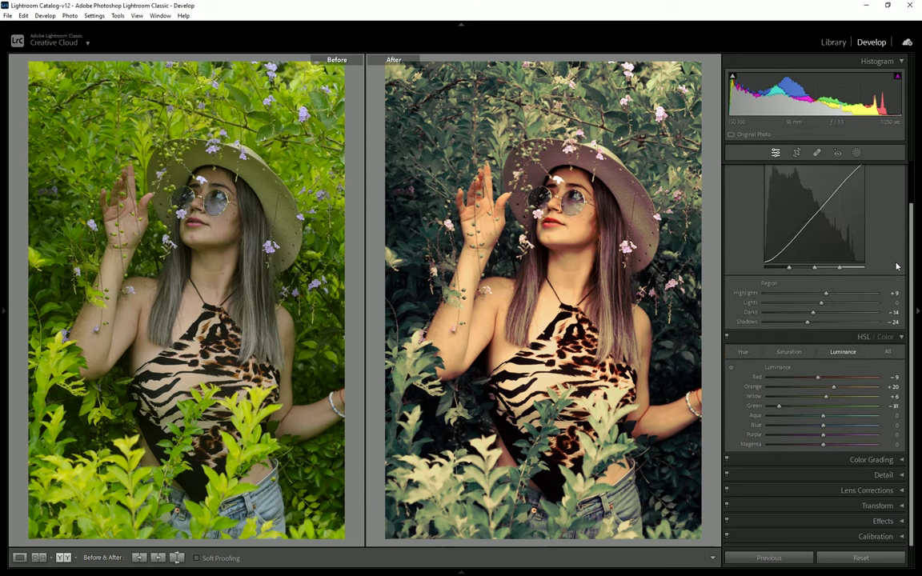
click(905, 339)
click(900, 184)
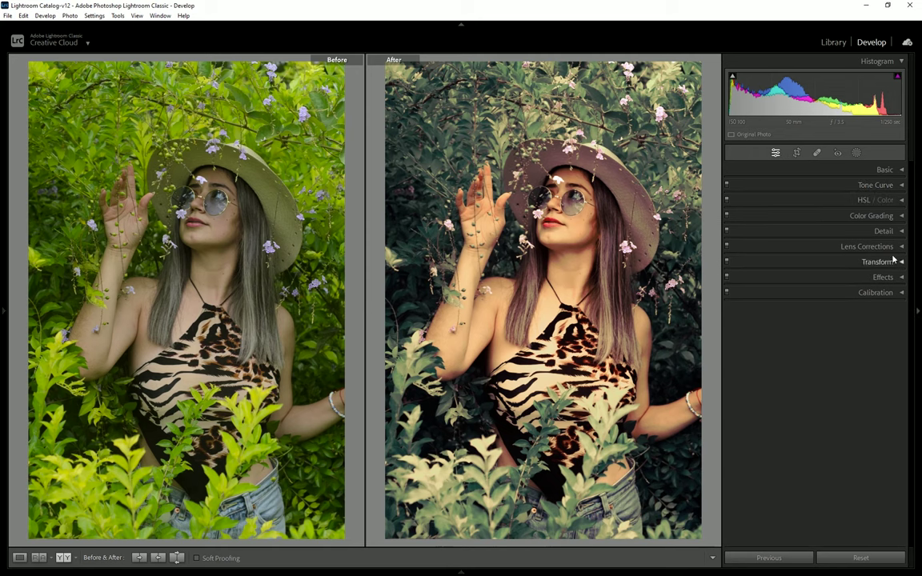
click(888, 277)
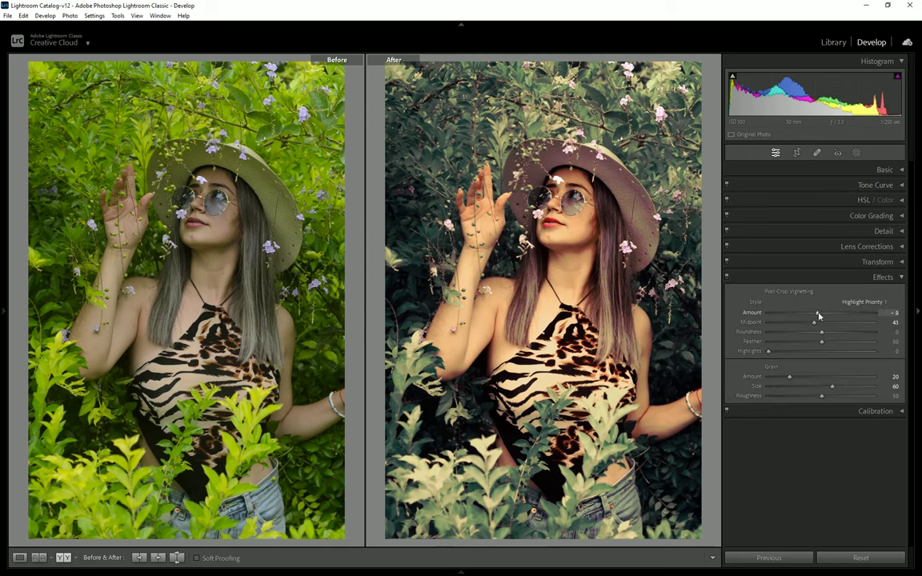
Set vignette -18, midpoint 41, roundness +8, feather 39, grain size 67, then zoom to face
drag(818, 314, 812, 314)
drag(810, 346, 811, 331)
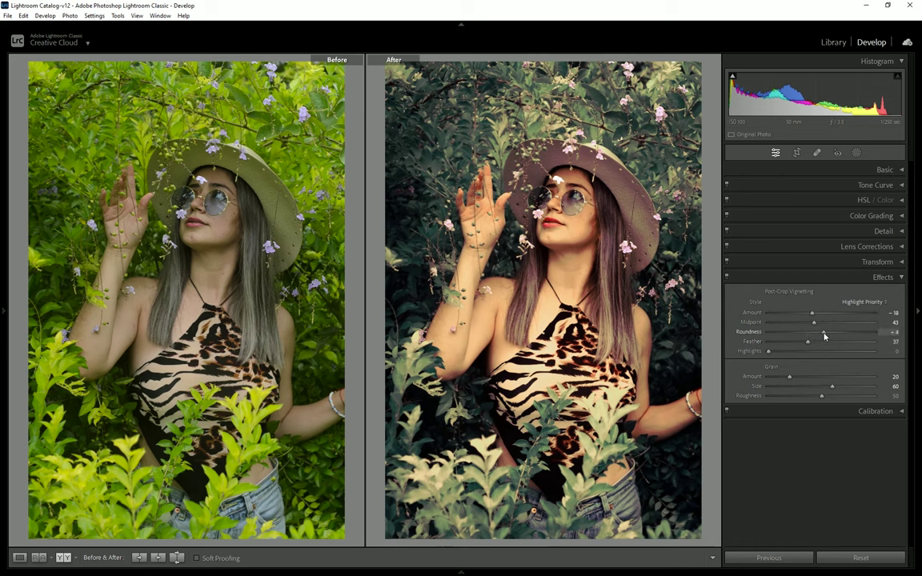
click(727, 277)
mouse_move(835, 329)
mouse_down()
mouse_move(828, 339)
mouse_move(810, 324)
mouse_up()
drag(831, 386, 838, 386)
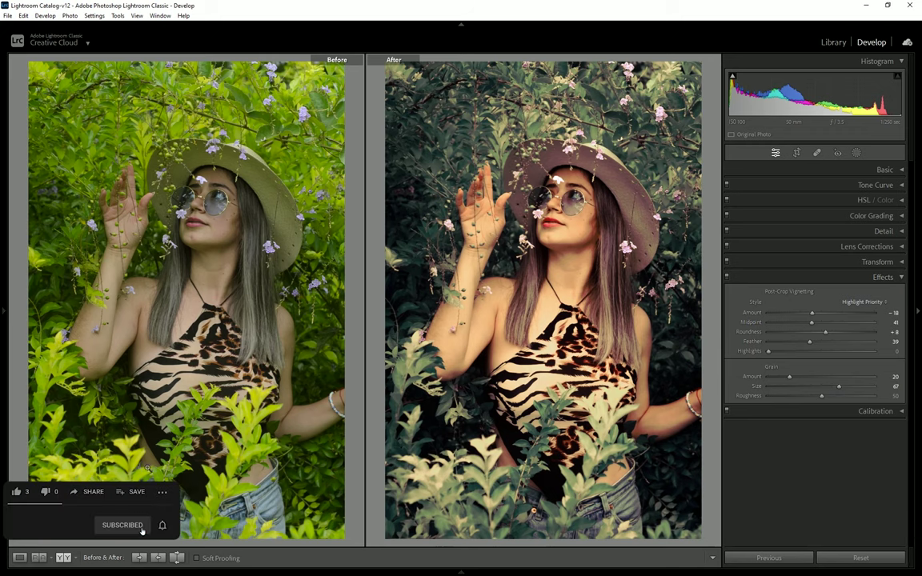
key(y)
click(400, 190)
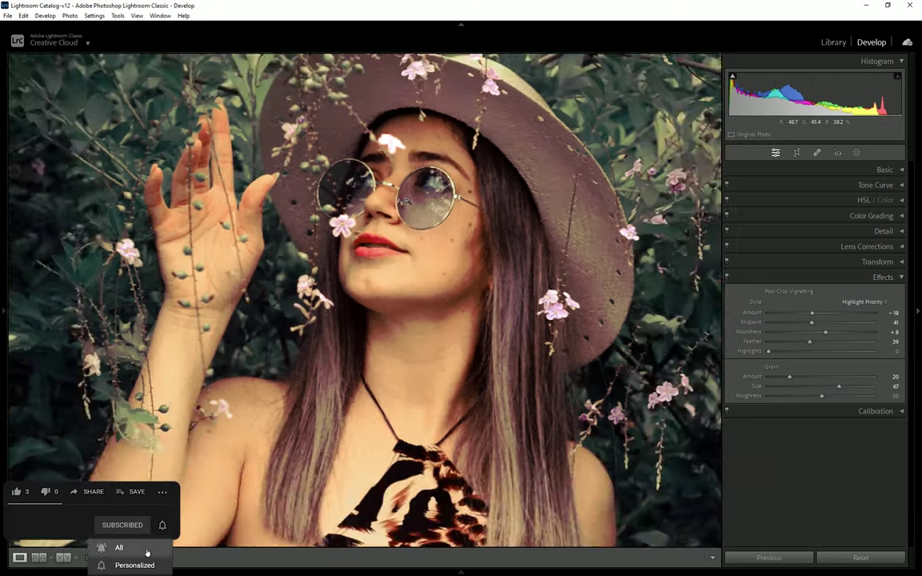